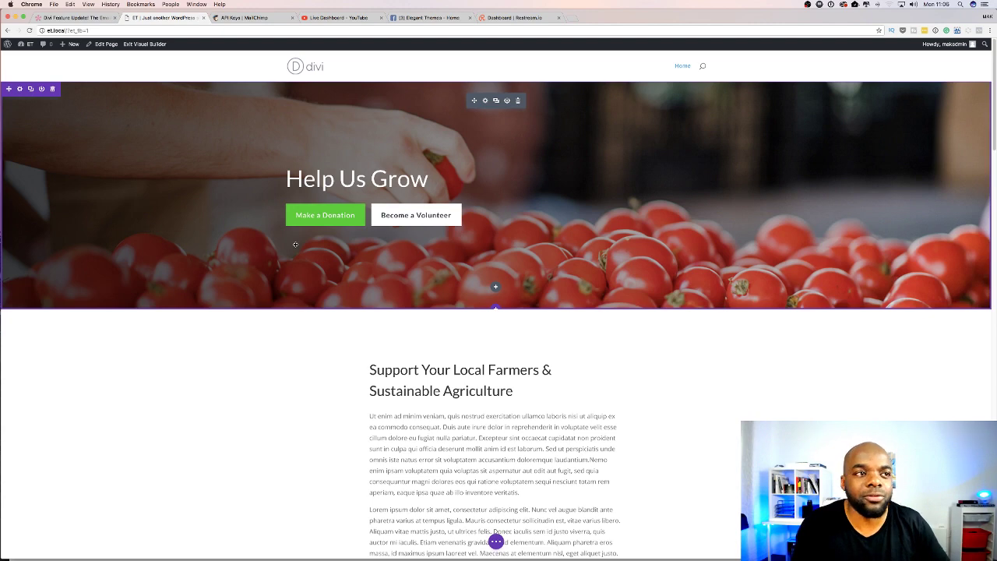
Step: Insert a regular section with a single-column row and an Email Optin module below the "Support Your Local Farmers" text section
{"action": "scroll", "coordinate": [304, 387], "scroll_direction": "down", "scroll_amount": 5}
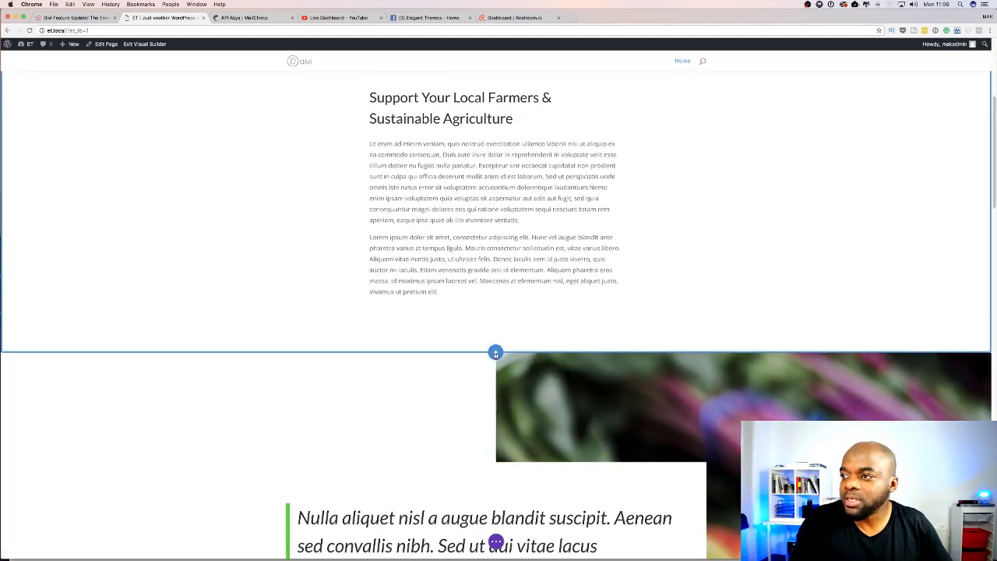
{"action": "left_click", "coordinate": [496, 352]}
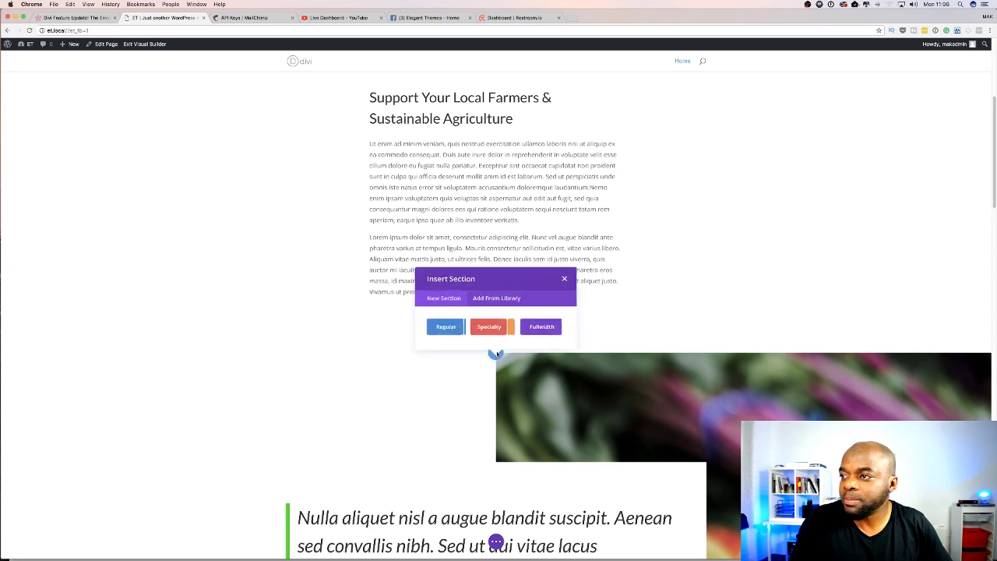
{"action": "left_click", "coordinate": [449, 324]}
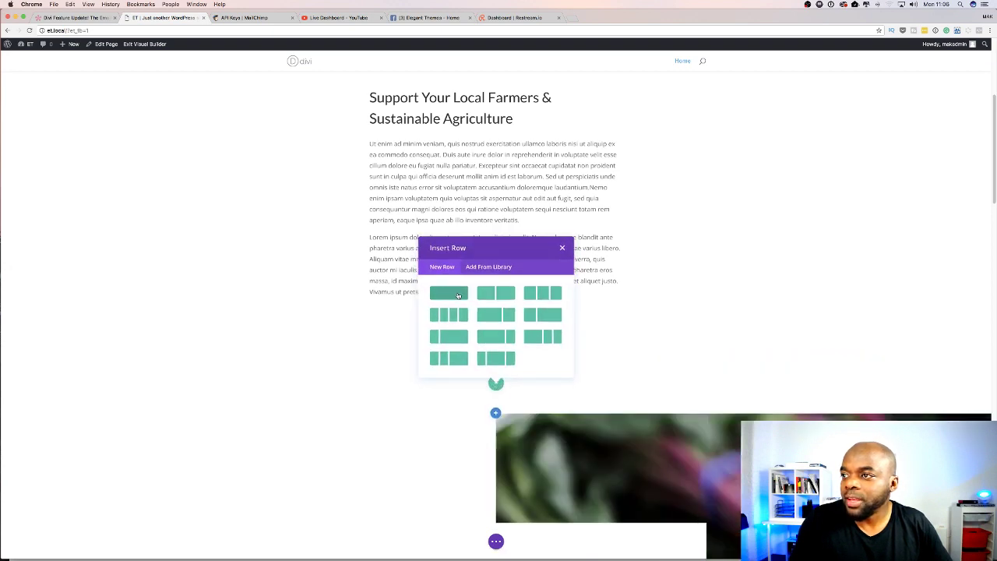
{"action": "left_click", "coordinate": [458, 298]}
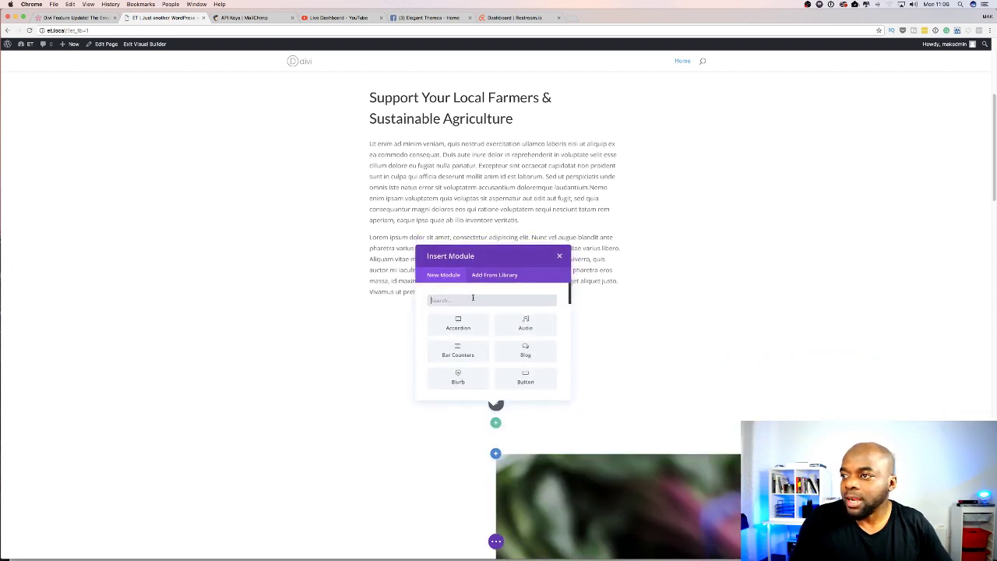
{"action": "type", "text": "op"}
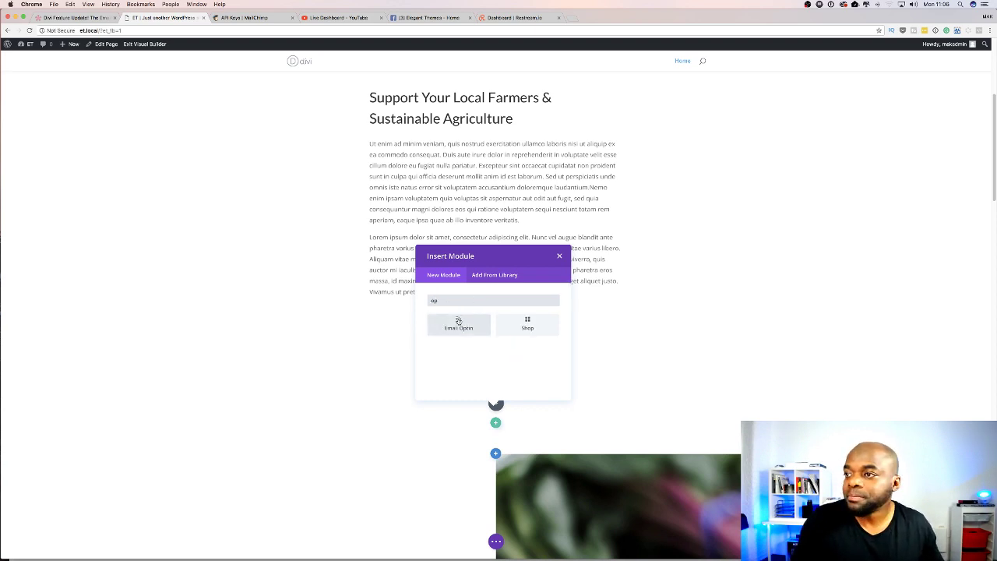
{"action": "left_click", "coordinate": [457, 327]}
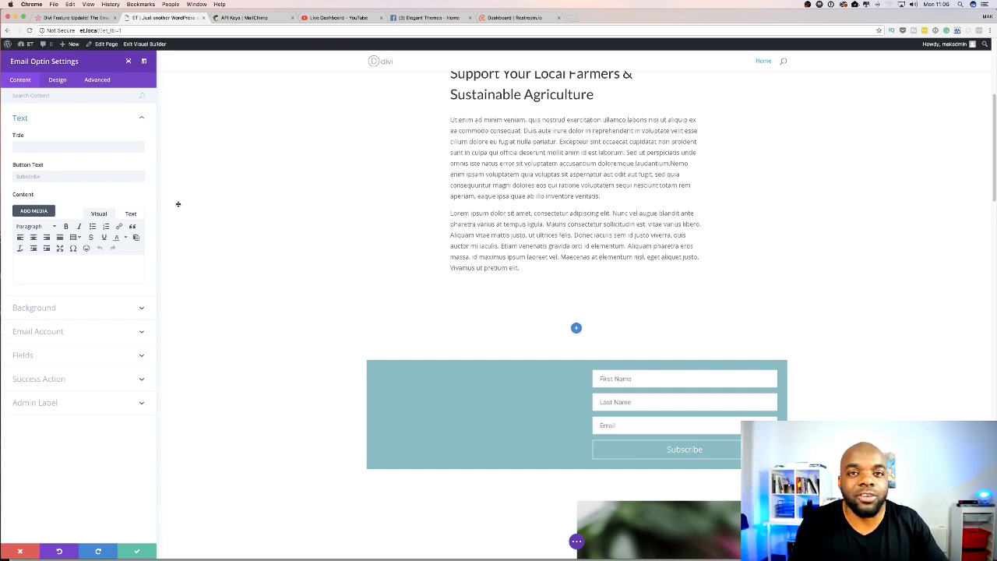
Step: Set the opt-in's title to "Download my FREE EBook" and its button text to "Download Now"
{"action": "left_click", "coordinate": [99, 147]}
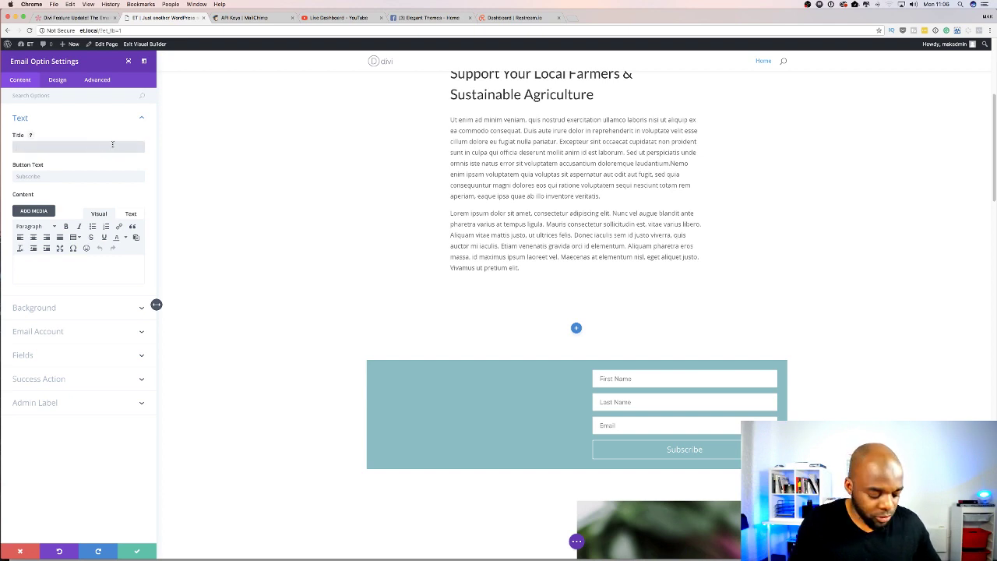
{"action": "type", "text": "Downloa"}
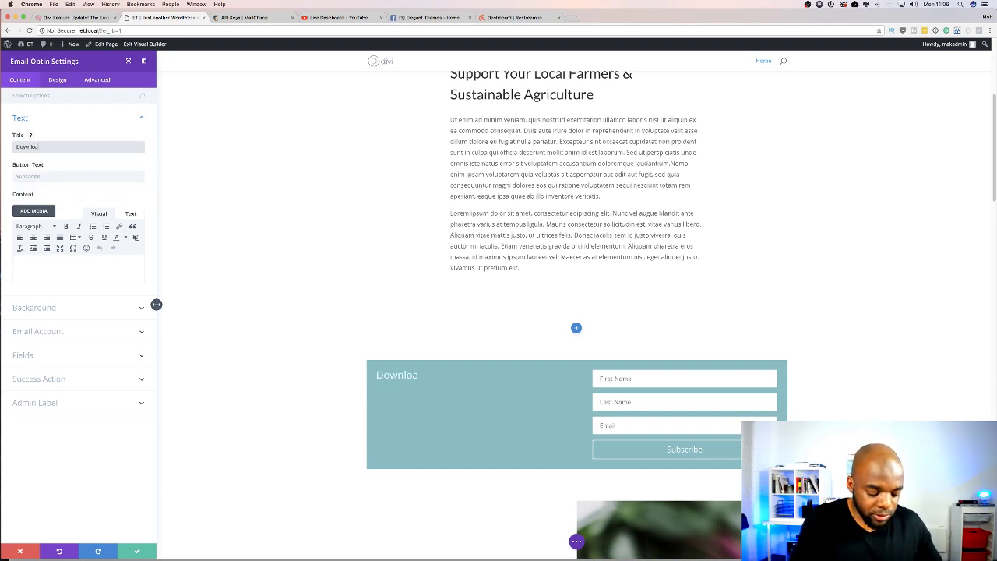
{"action": "type", "text": "d my FREE e"}
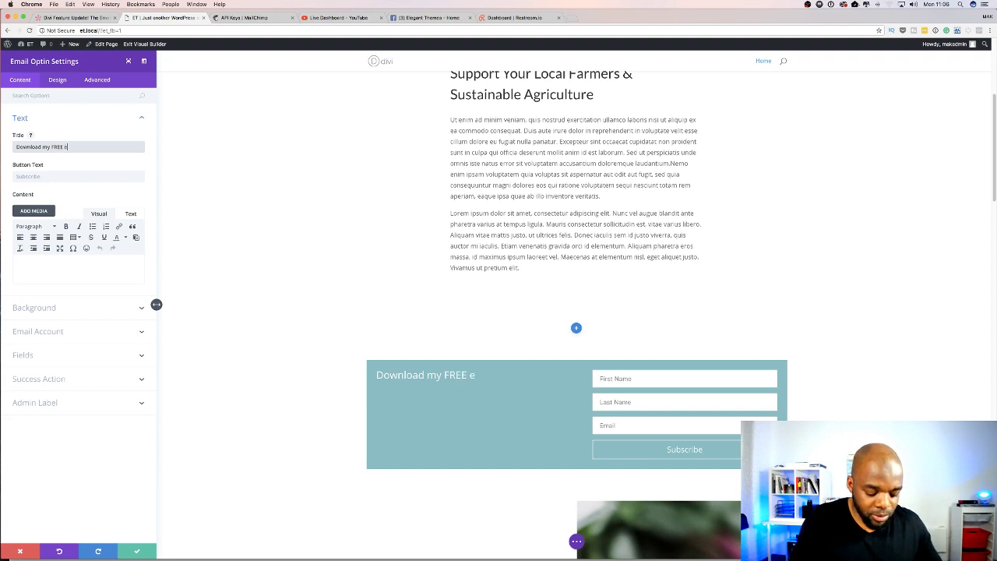
{"action": "key", "text": "BackSpace"}
{"action": "type", "text": "EBoo"}
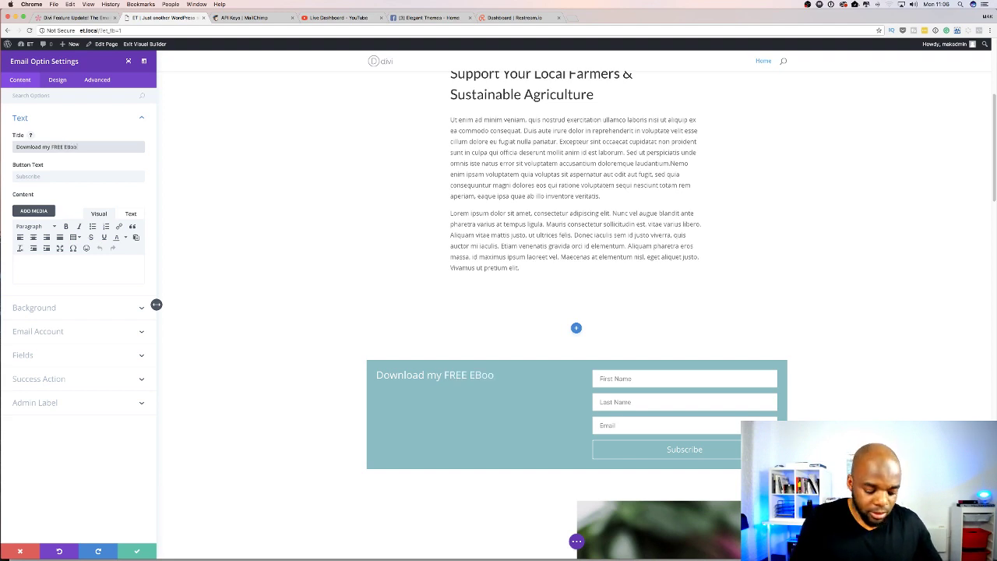
{"action": "left_click", "coordinate": [57, 175]}
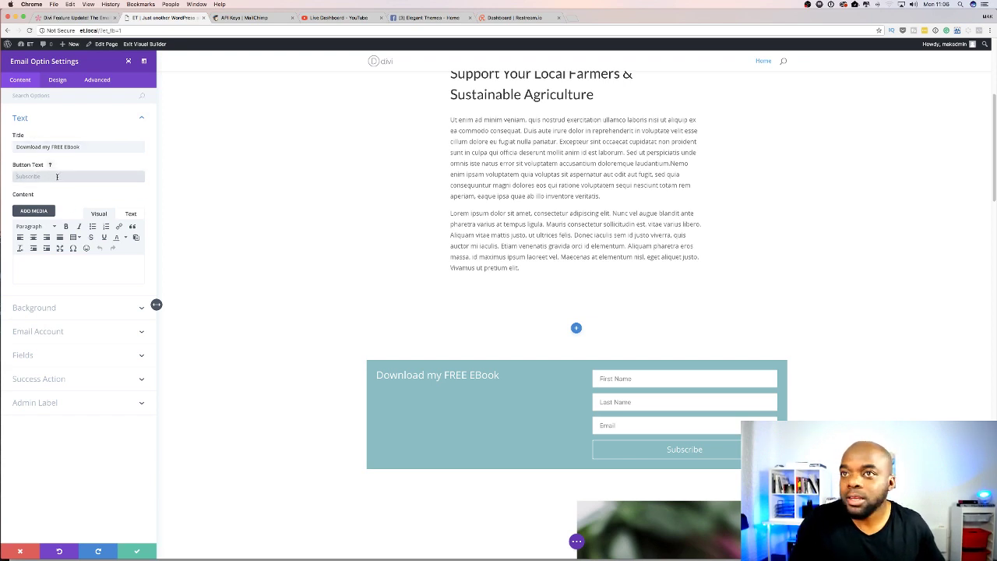
{"action": "type", "text": "D"}
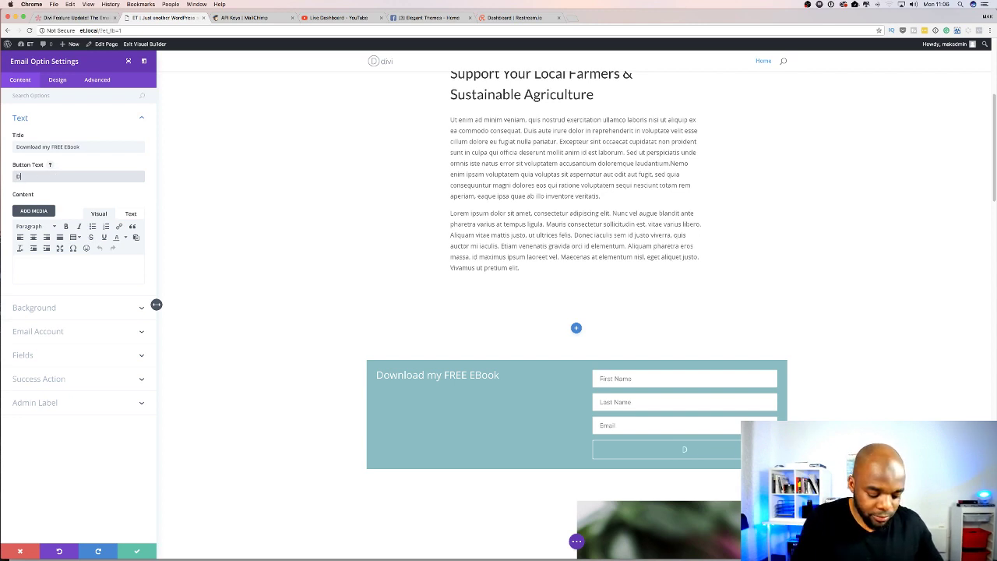
{"action": "type", "text": "ownload Now"}
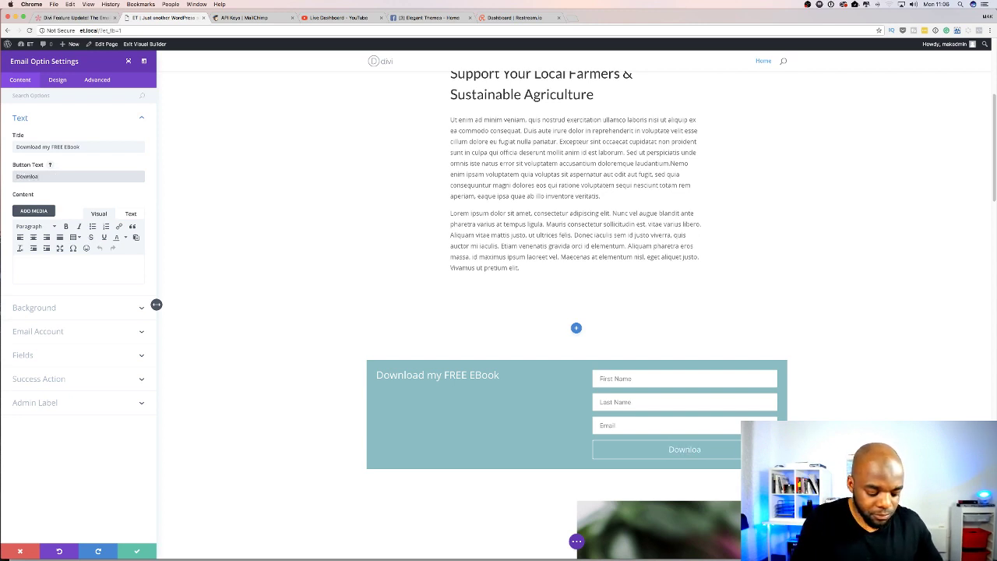
Step: Copy the page's first "Ut enim ad minim veniam" paragraph into the opt-in's content and delete everything from "Sed ut perspiciatis" onward
{"action": "left_click", "coordinate": [81, 270]}
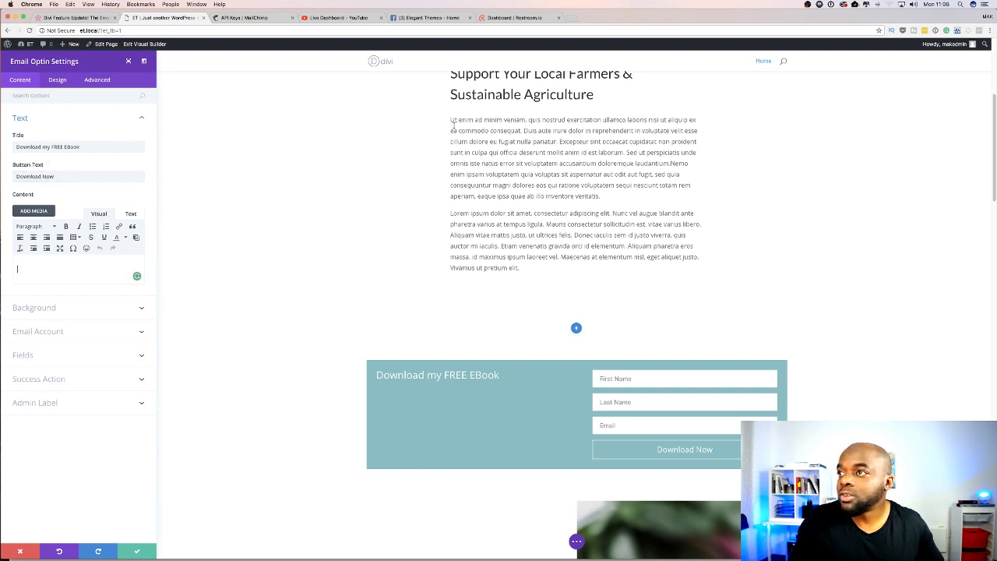
{"action": "left_click_drag", "start_coordinate": [450, 118], "coordinate": [611, 187]}
{"action": "key", "text": "super+c"}
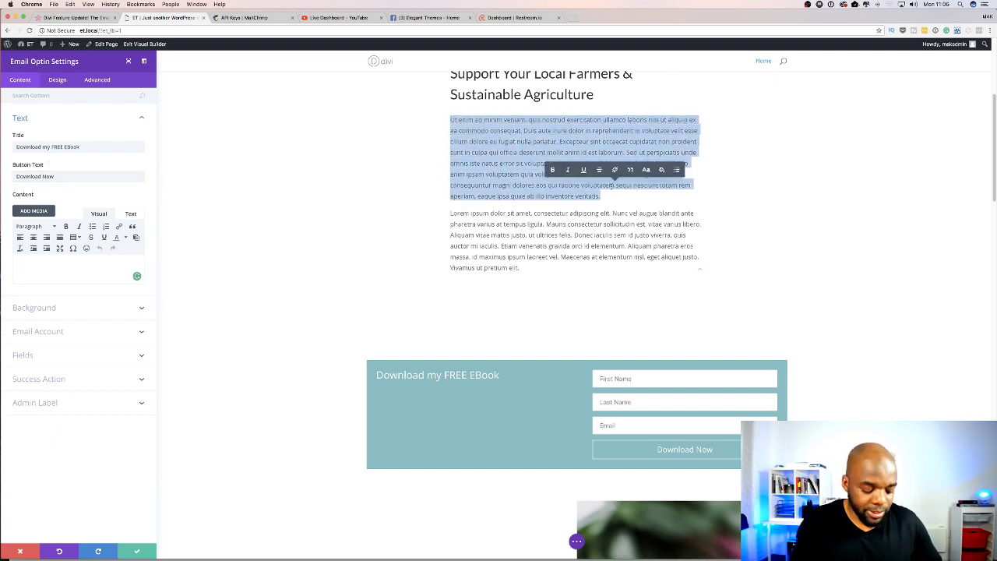
{"action": "left_click", "coordinate": [117, 264]}
{"action": "key", "text": "super+v"}
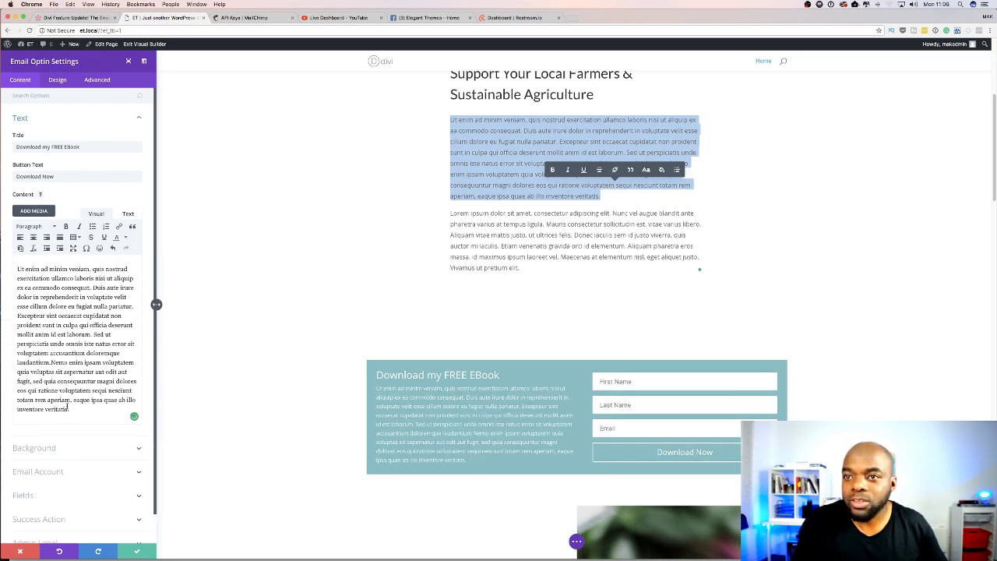
{"action": "left_click_drag", "start_coordinate": [70, 410], "coordinate": [93, 333]}
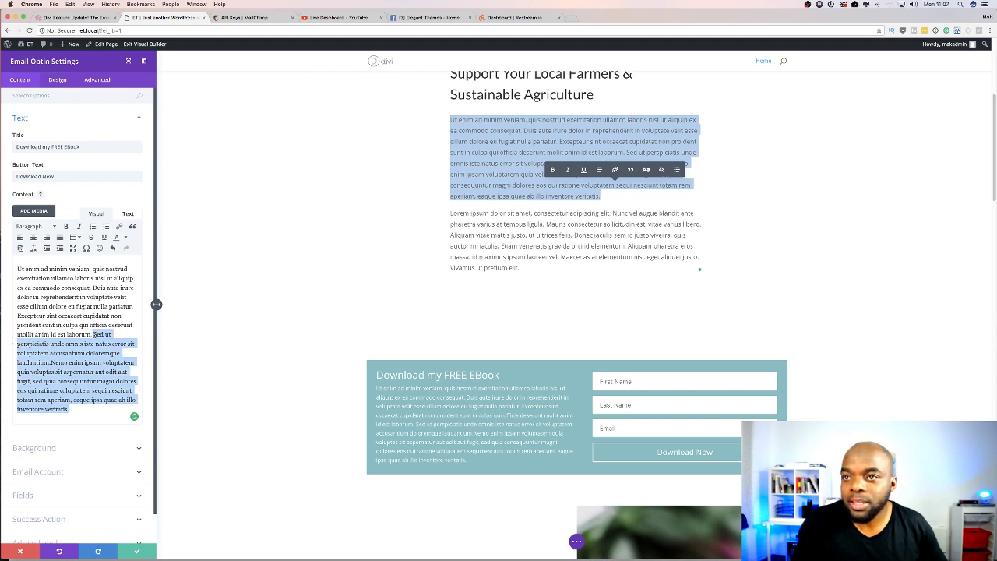
{"action": "key", "text": "BackSpace"}
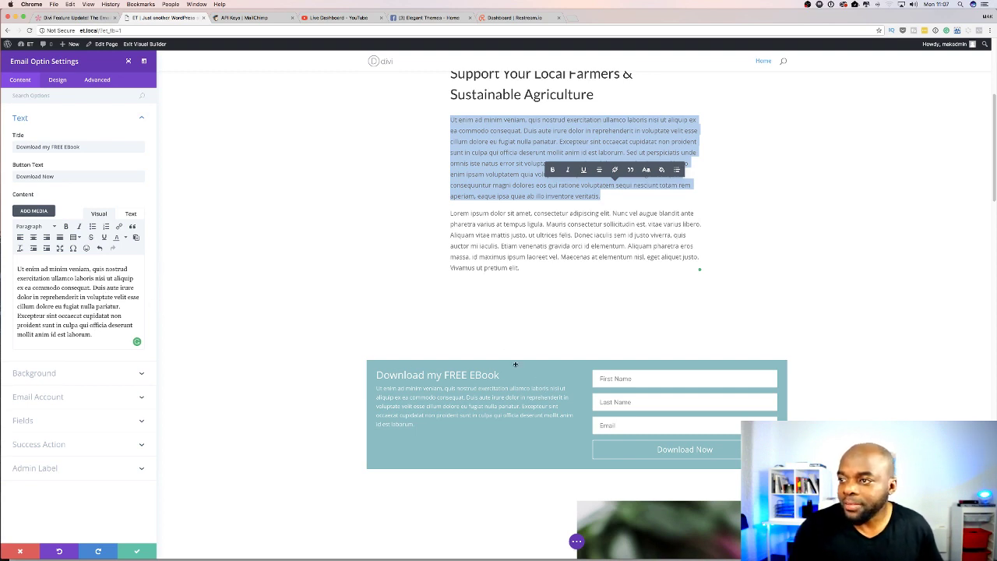
Step: Open the opt-in's email account settings and review the available service providers, keeping MailChimp
{"action": "left_click", "coordinate": [52, 398]}
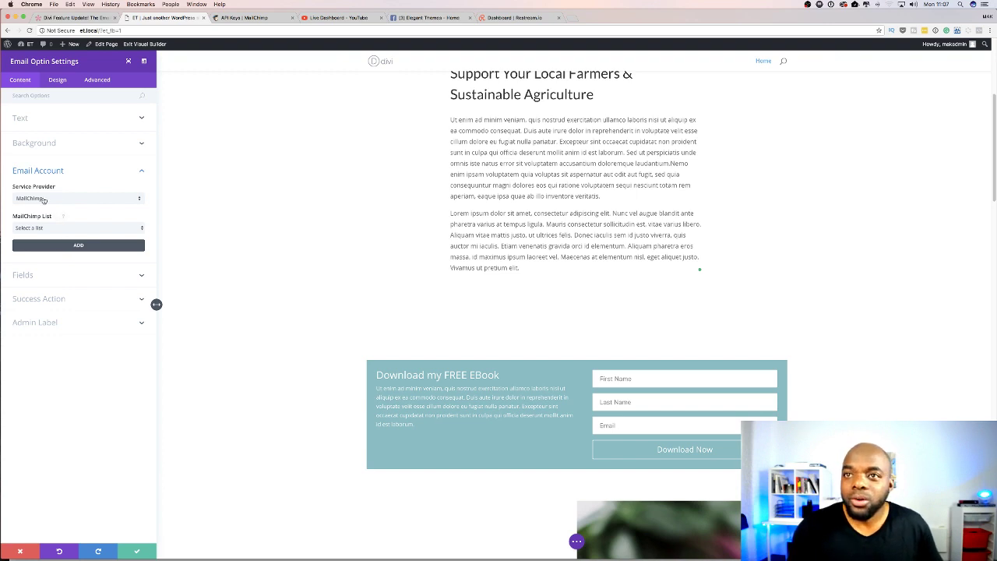
{"action": "left_click", "coordinate": [106, 203]}
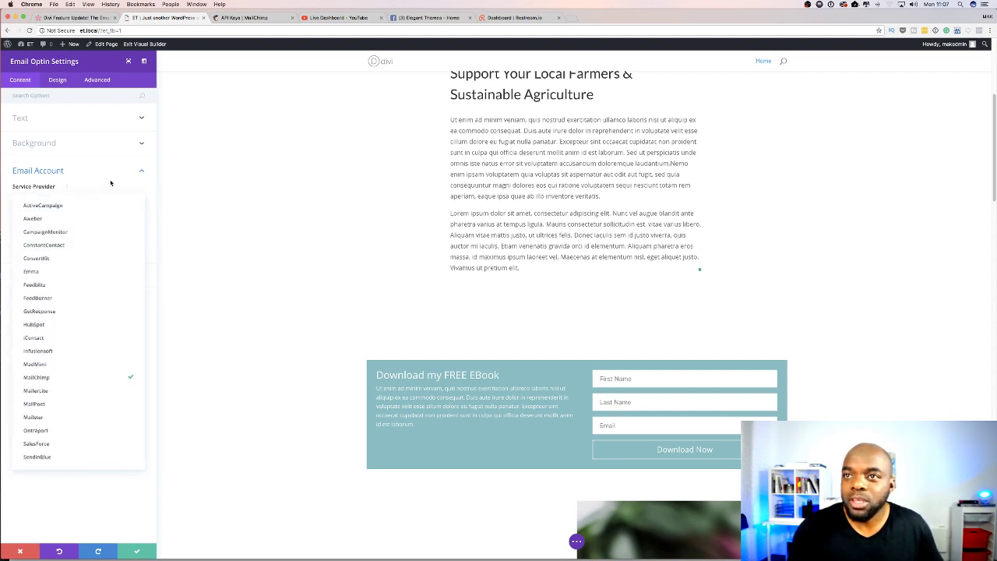
{"action": "left_click", "coordinate": [111, 184]}
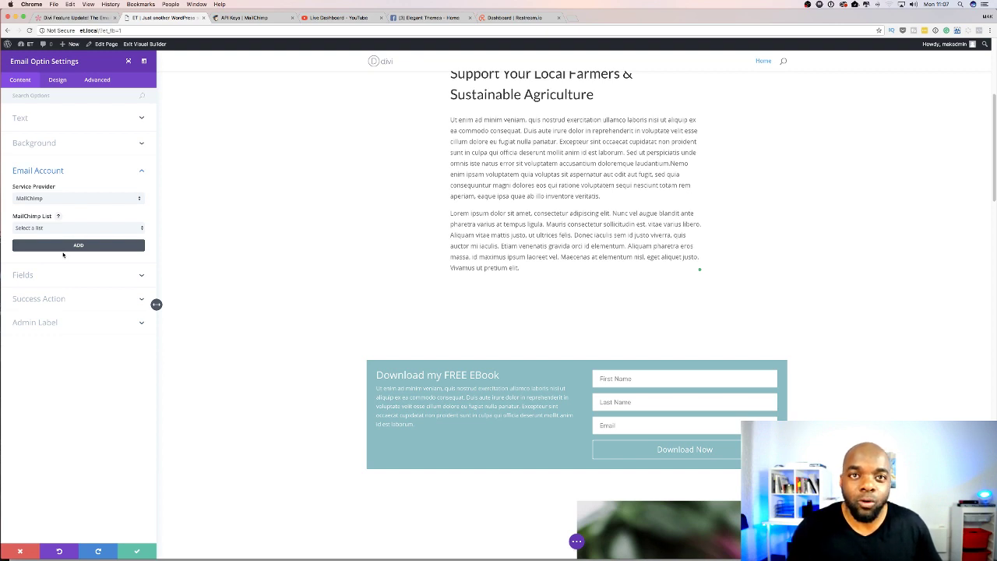
Step: Switch to the MailChimp site, open the account's API keys page and copy the enabled API key
{"action": "left_click", "coordinate": [248, 18]}
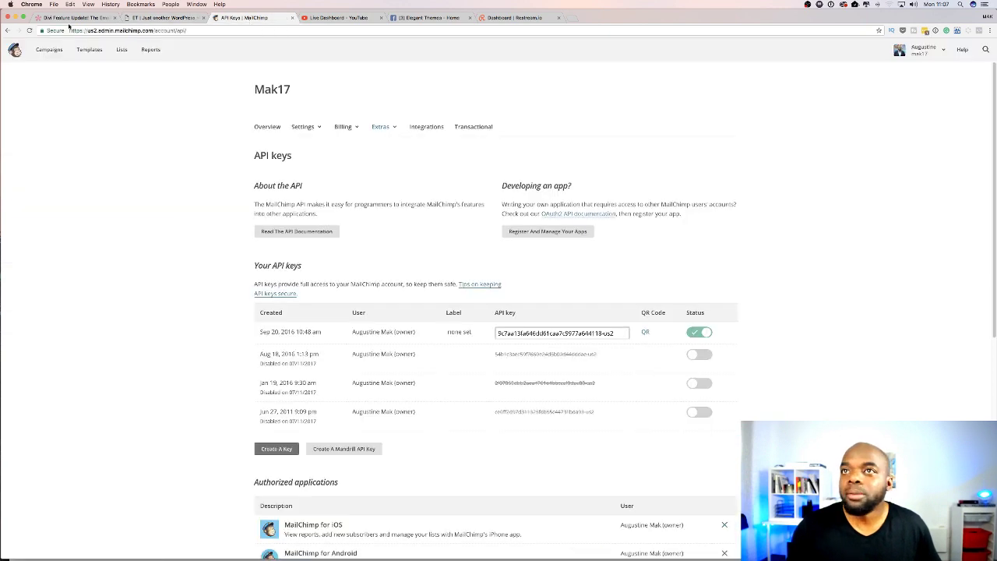
{"action": "left_click", "coordinate": [22, 18]}
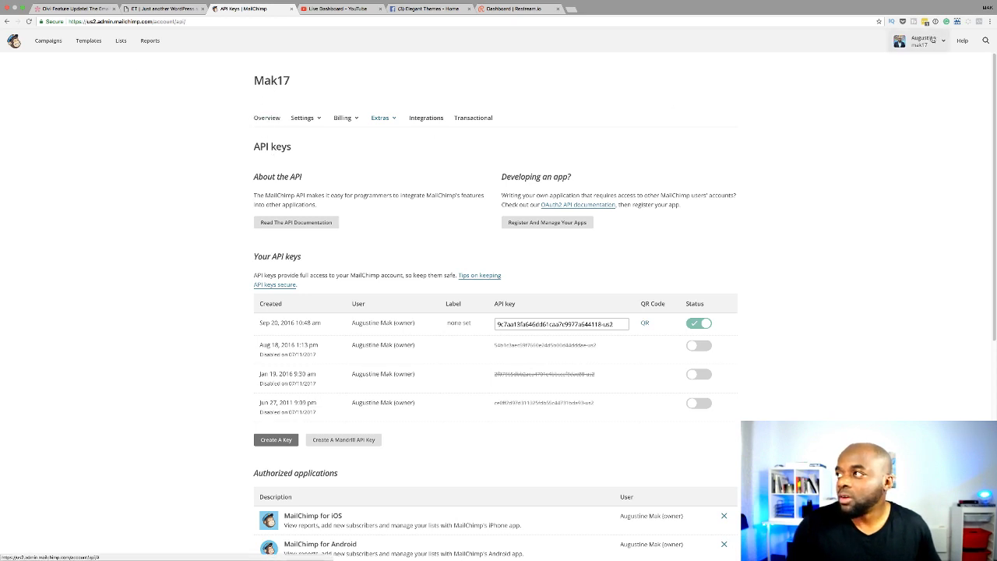
{"action": "left_click", "coordinate": [382, 119]}
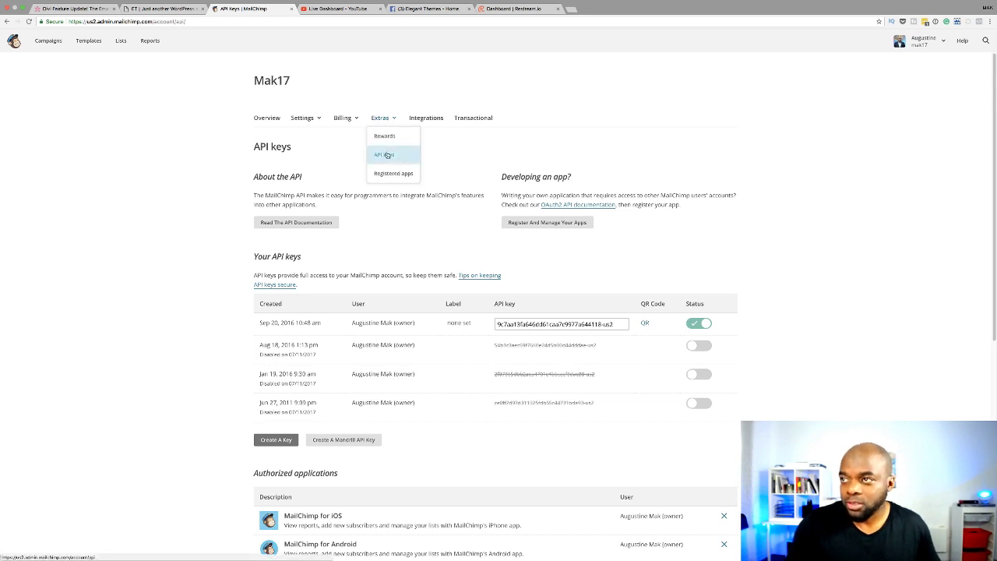
{"action": "left_click", "coordinate": [384, 154]}
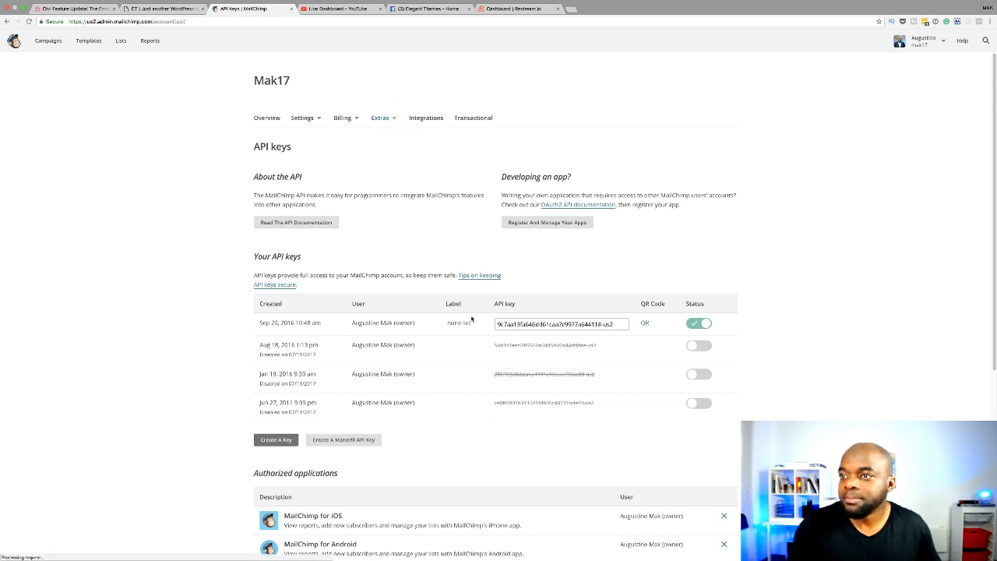
{"action": "left_click", "coordinate": [543, 324]}
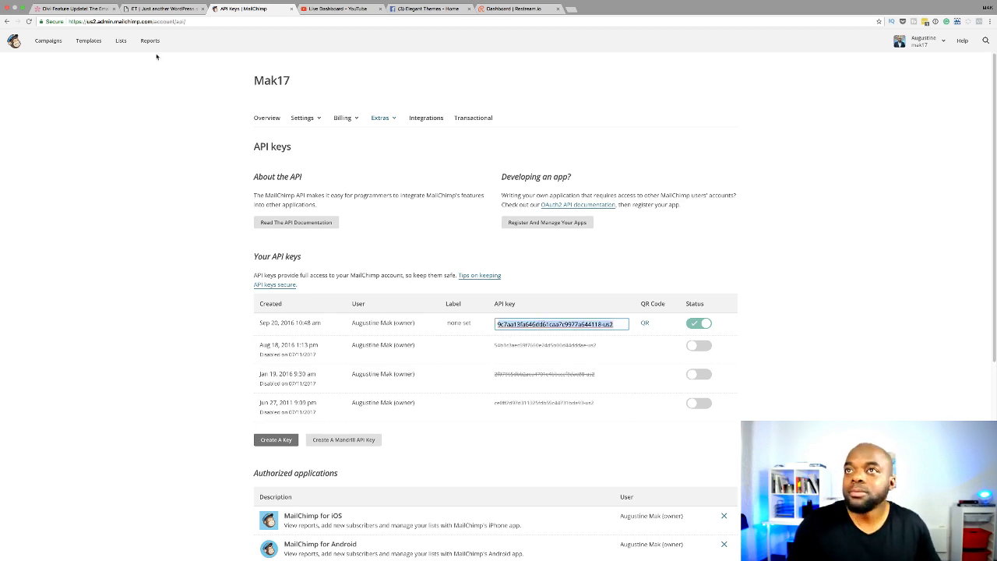
Step: Back in the Divi page builder, add an email account named "MailChimp", paste the API key and submit it
{"action": "left_click", "coordinate": [164, 8]}
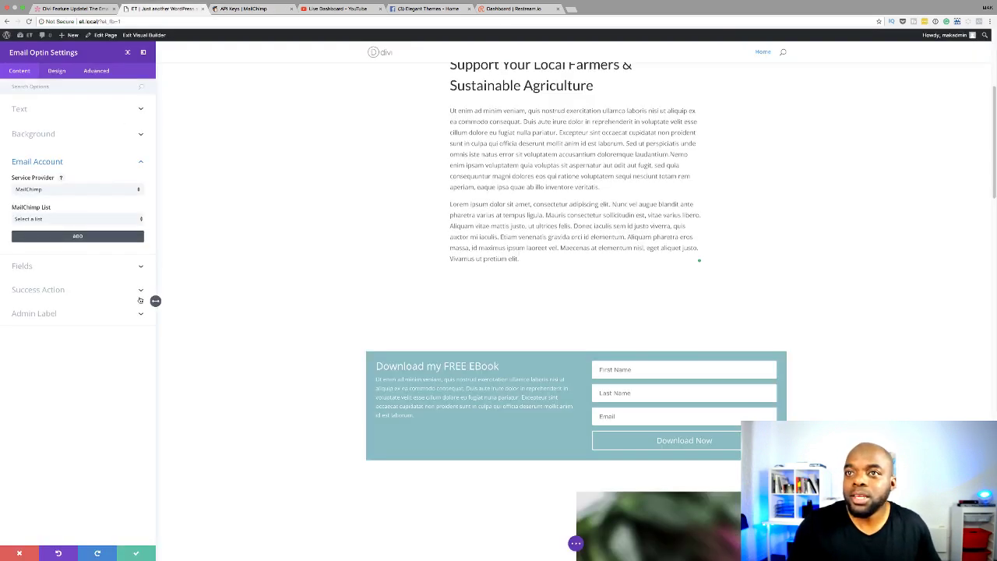
{"action": "left_click", "coordinate": [78, 236]}
{"action": "left_click", "coordinate": [32, 214]}
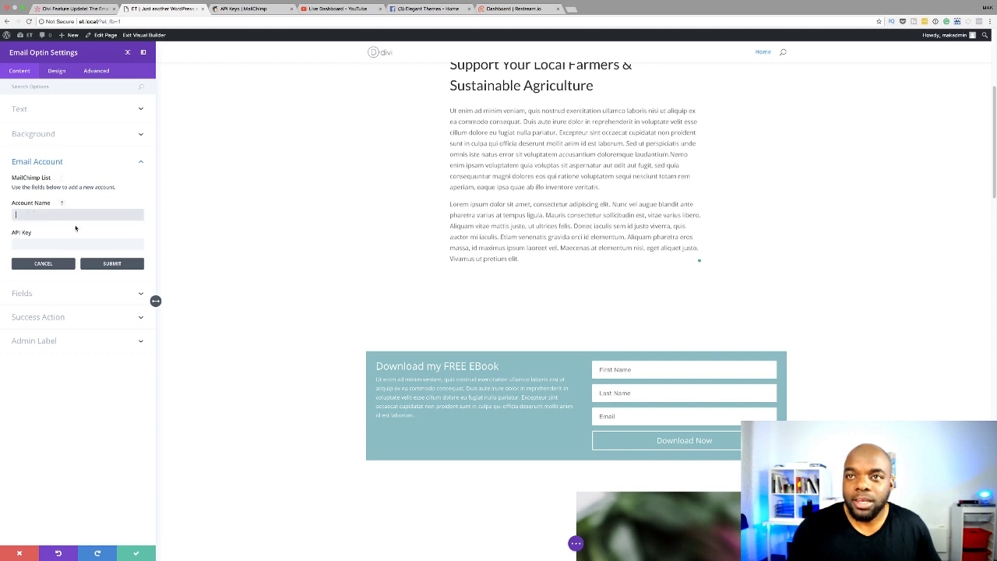
{"action": "type", "text": "Mail"}
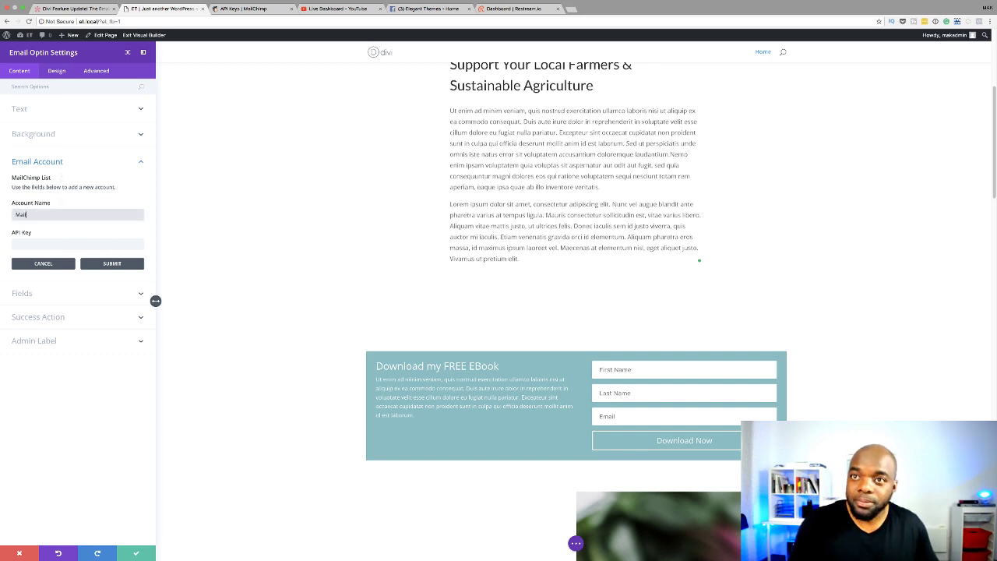
{"action": "type", "text": "Chimp"}
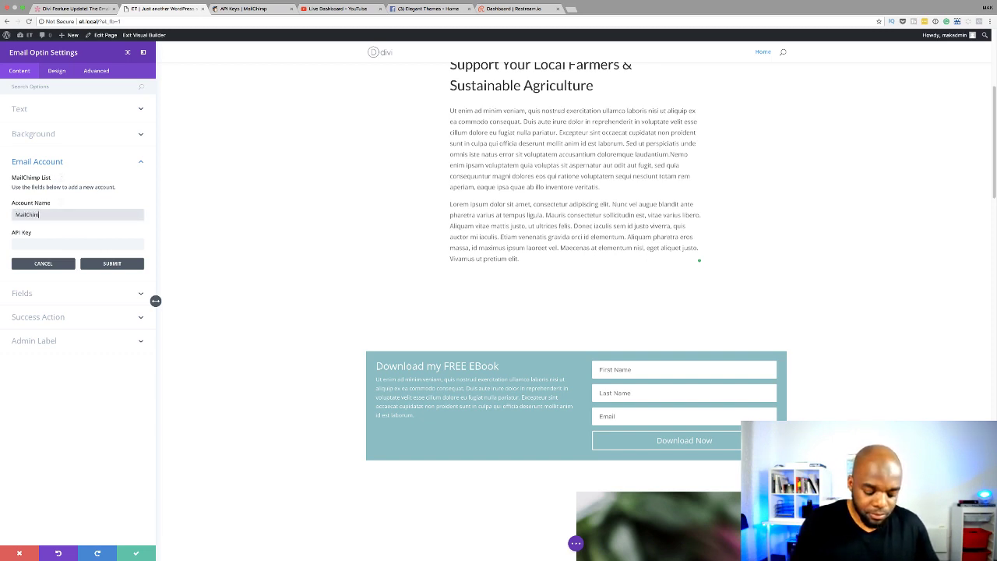
{"action": "left_click", "coordinate": [62, 247]}
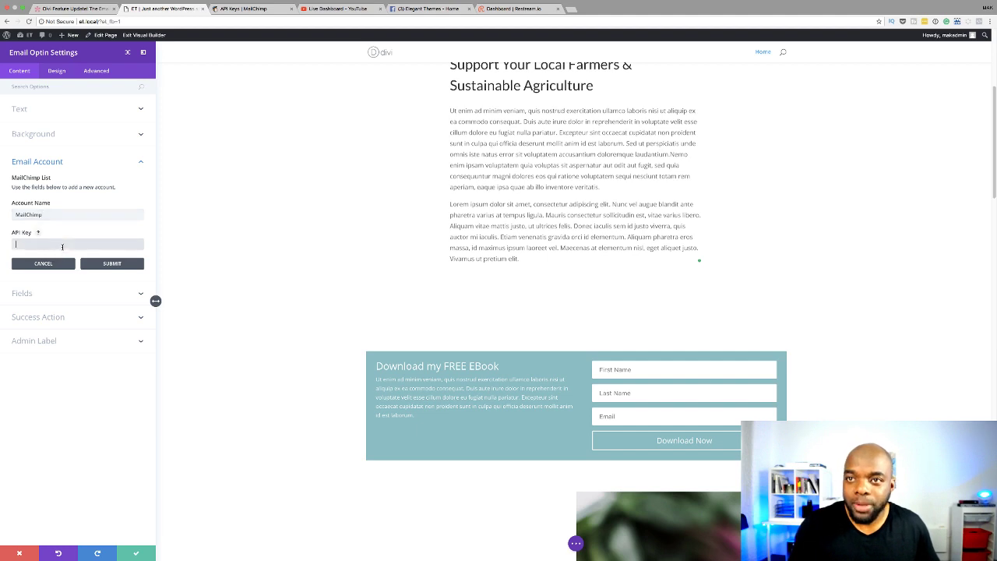
{"action": "key", "text": "super+v"}
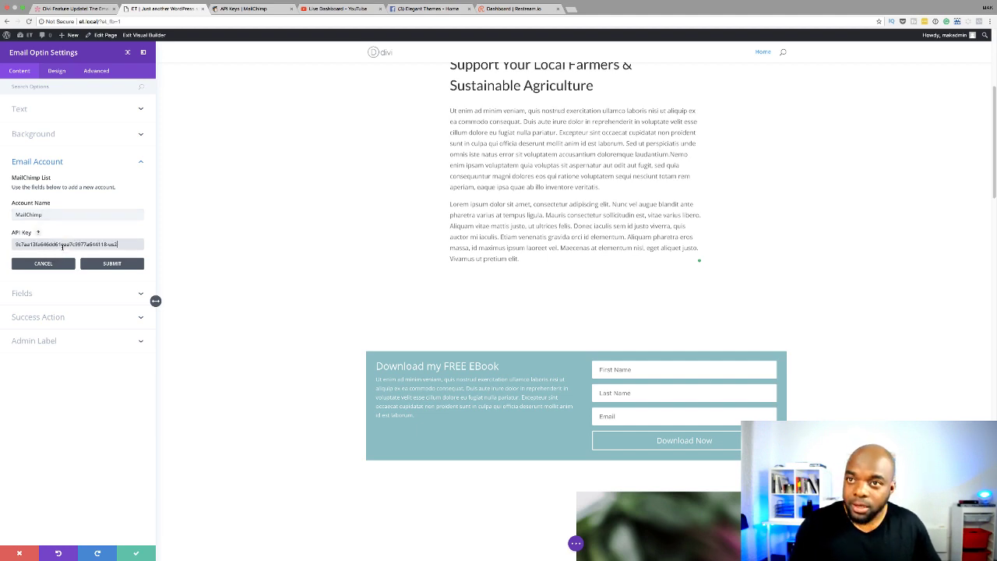
{"action": "left_click", "coordinate": [113, 264]}
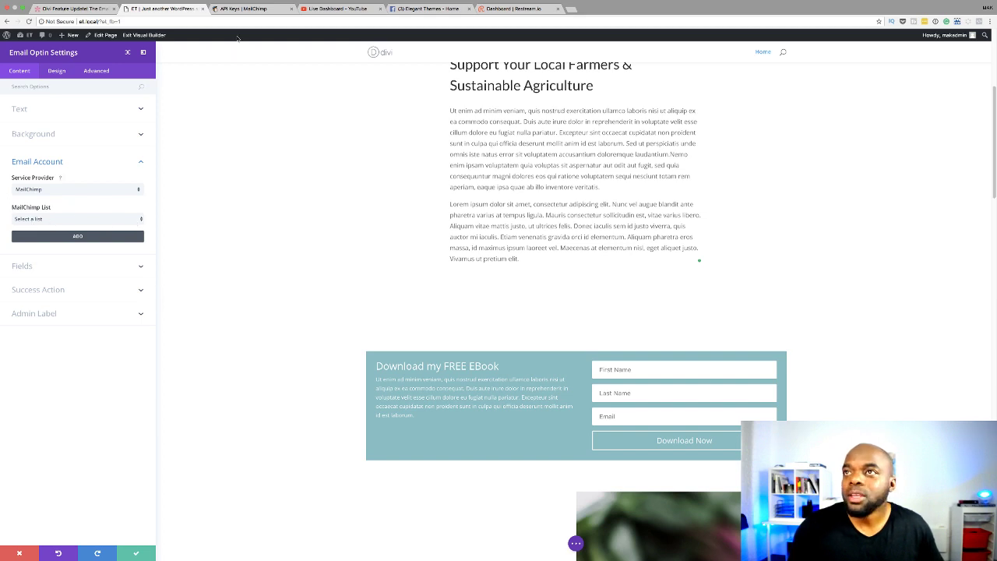
Step: Switch to the MailChimp site and open the overview of subscriber lists
{"action": "left_click", "coordinate": [241, 11]}
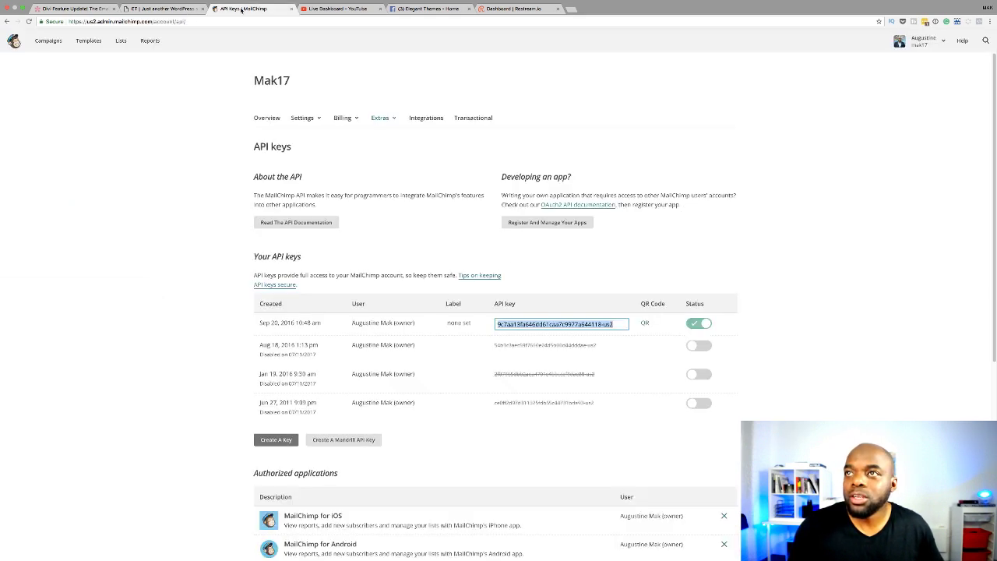
{"action": "left_click", "coordinate": [121, 41]}
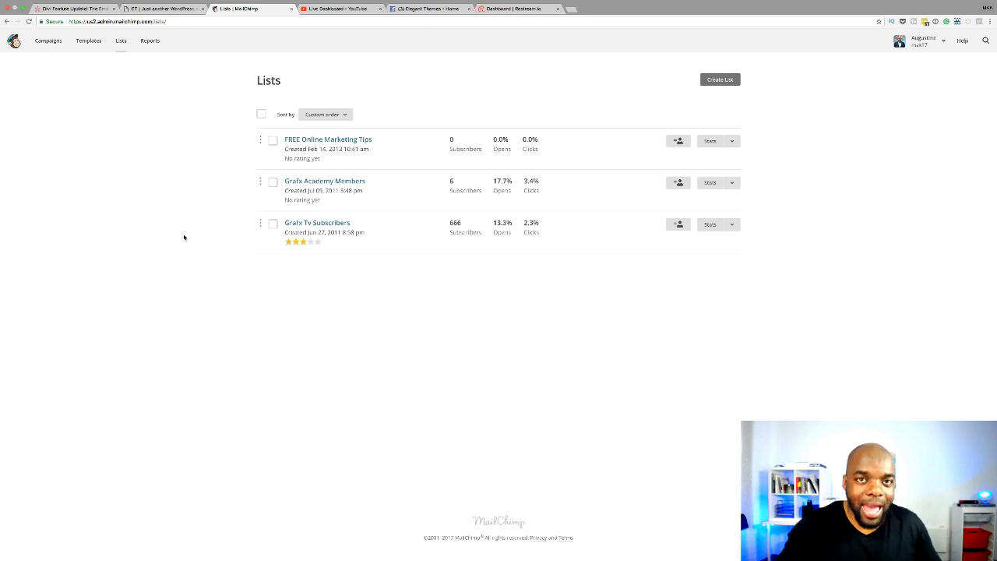
Step: Back in the Divi page builder, set the opt-in's MailChimp list to "FREE Online Marketing Tips"
{"action": "left_click", "coordinate": [168, 9]}
{"action": "left_click", "coordinate": [62, 218]}
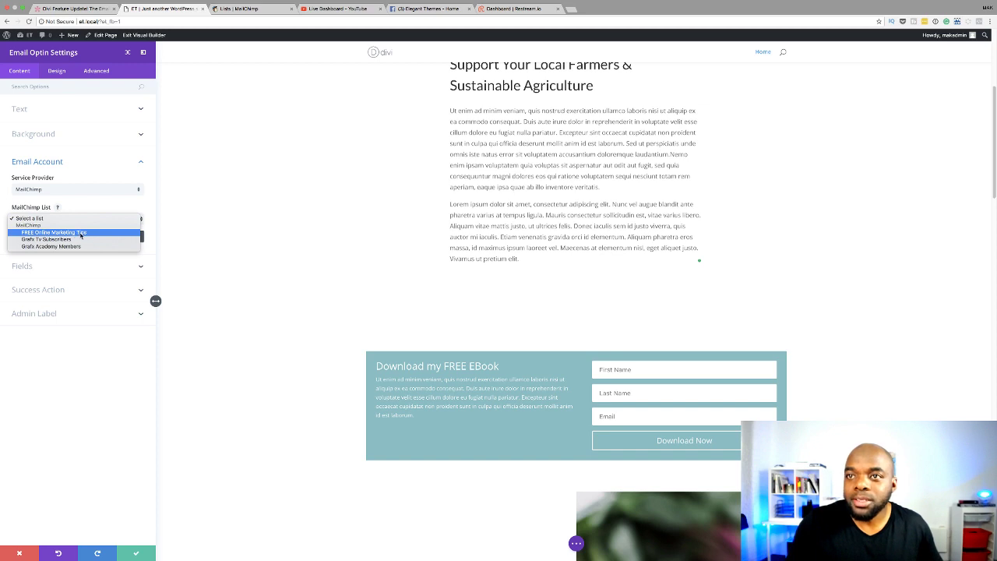
{"action": "left_click", "coordinate": [76, 234]}
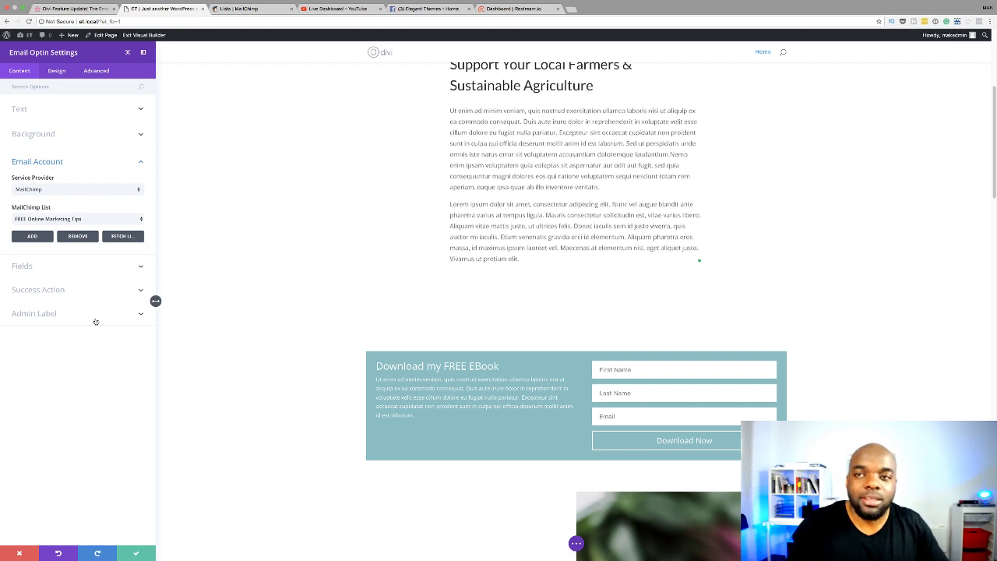
Step: Check the chosen list against MailChimp's lists overview, then reopen Divi's add-account form and resubmit the prefilled MailChimp account
{"action": "left_click", "coordinate": [250, 9]}
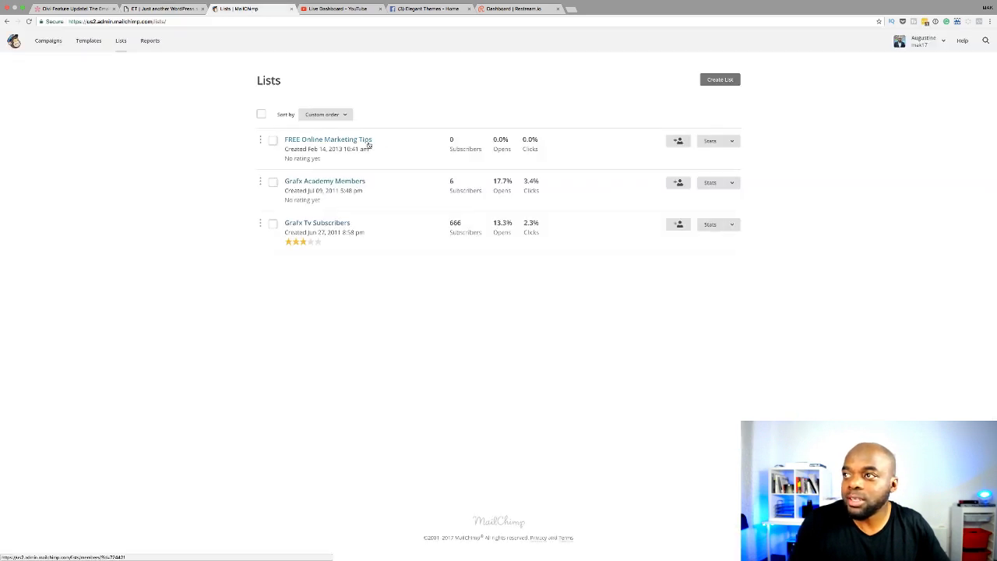
{"action": "left_click", "coordinate": [158, 9]}
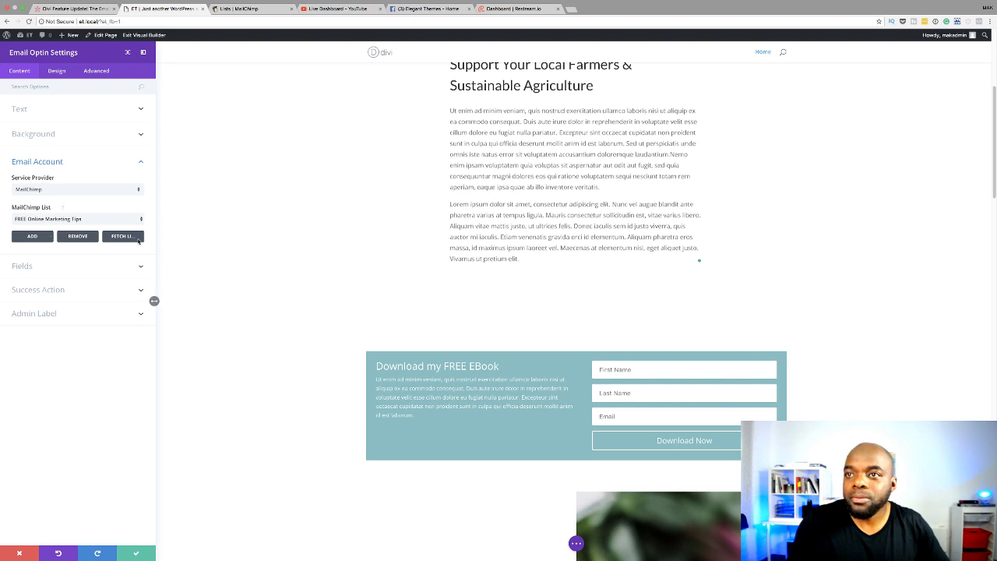
{"action": "left_click", "coordinate": [42, 238]}
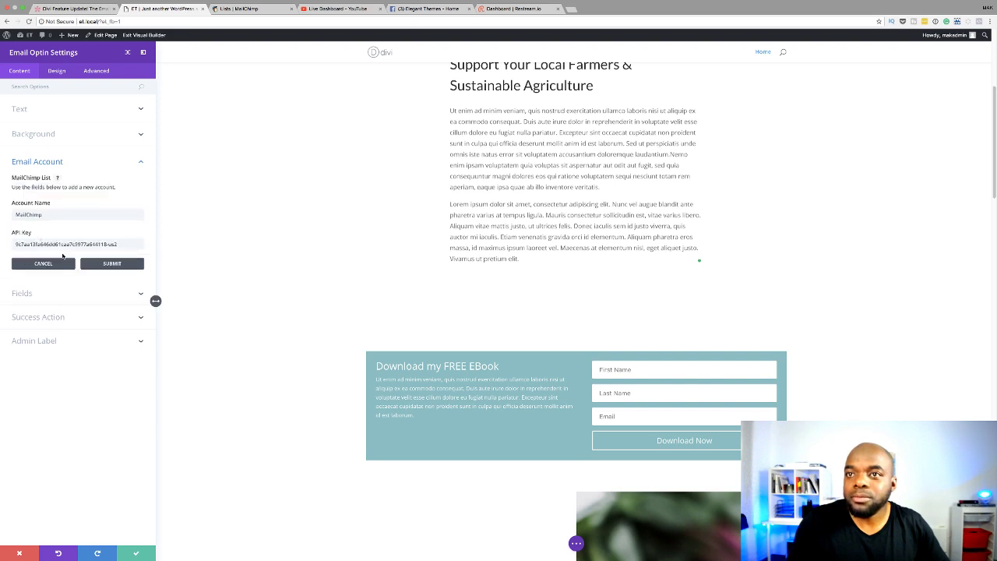
{"action": "left_click", "coordinate": [110, 265]}
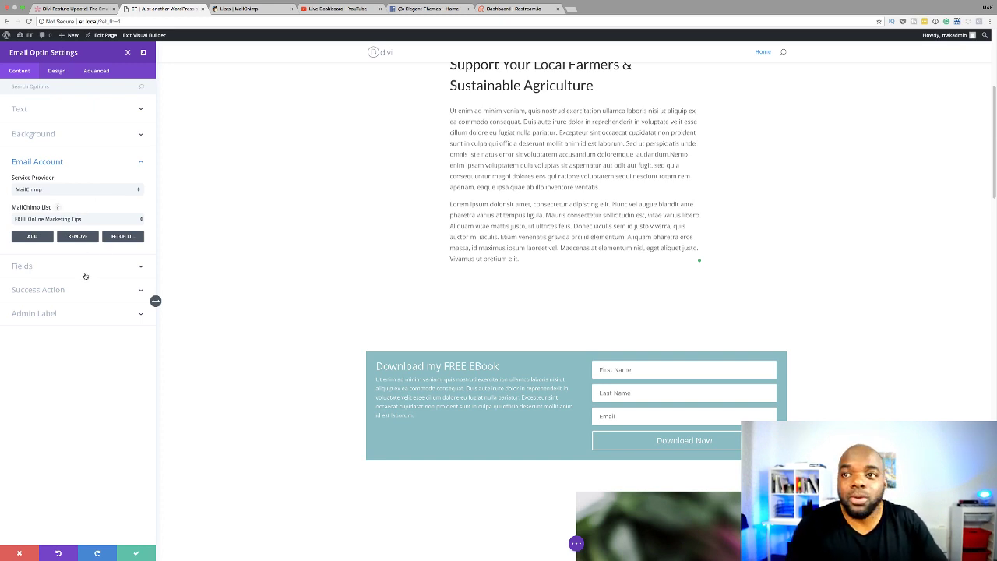
Step: Enable the single name field for the opt-in form and open its success action settings
{"action": "left_click", "coordinate": [40, 268]}
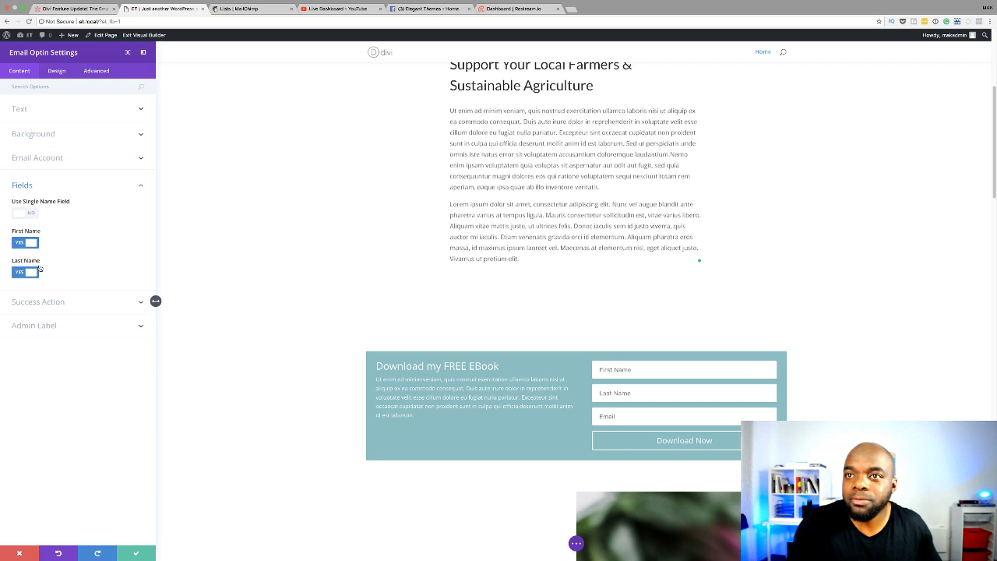
{"action": "left_click", "coordinate": [25, 214]}
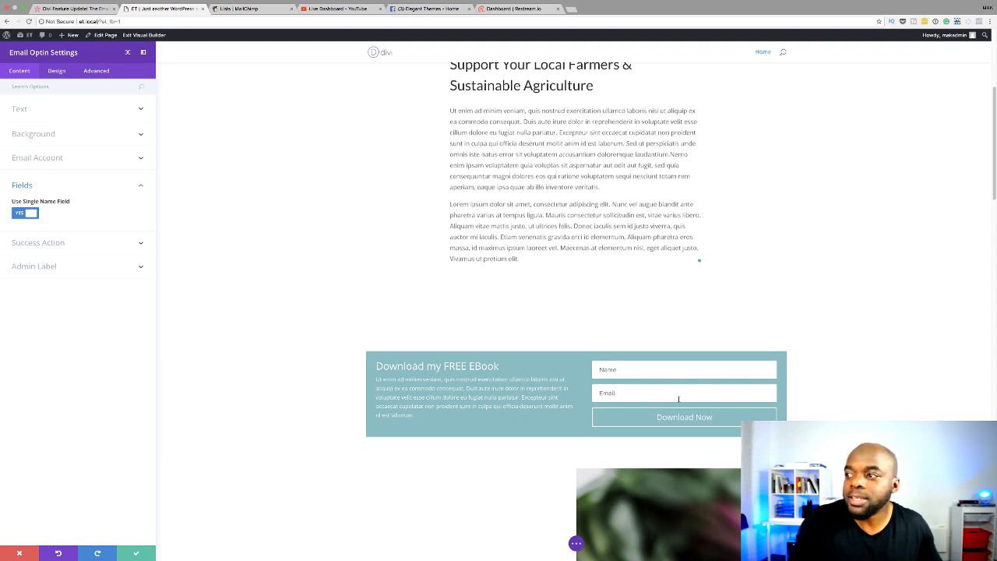
{"action": "left_click", "coordinate": [21, 215]}
{"action": "left_click", "coordinate": [31, 214]}
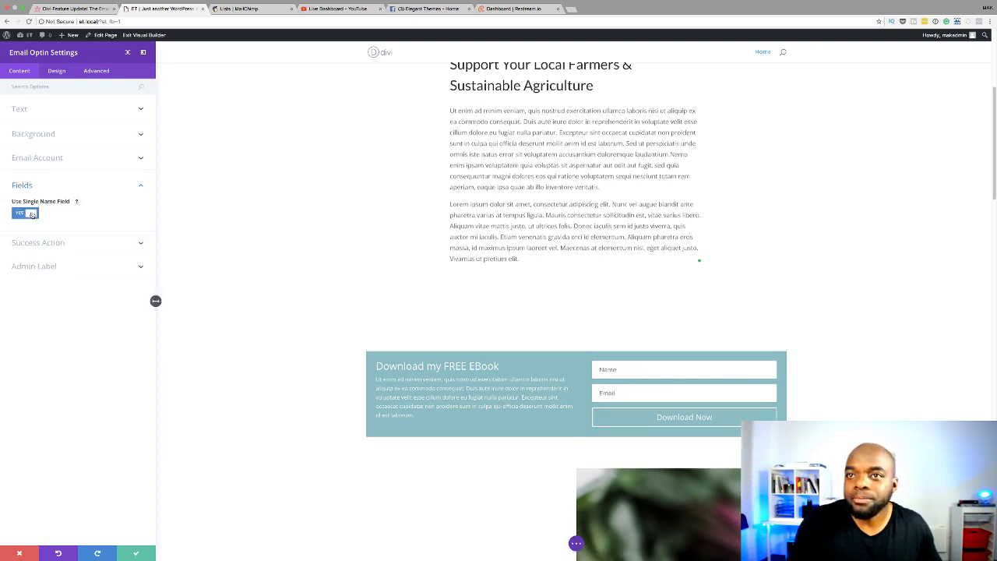
{"action": "left_click", "coordinate": [61, 244]}
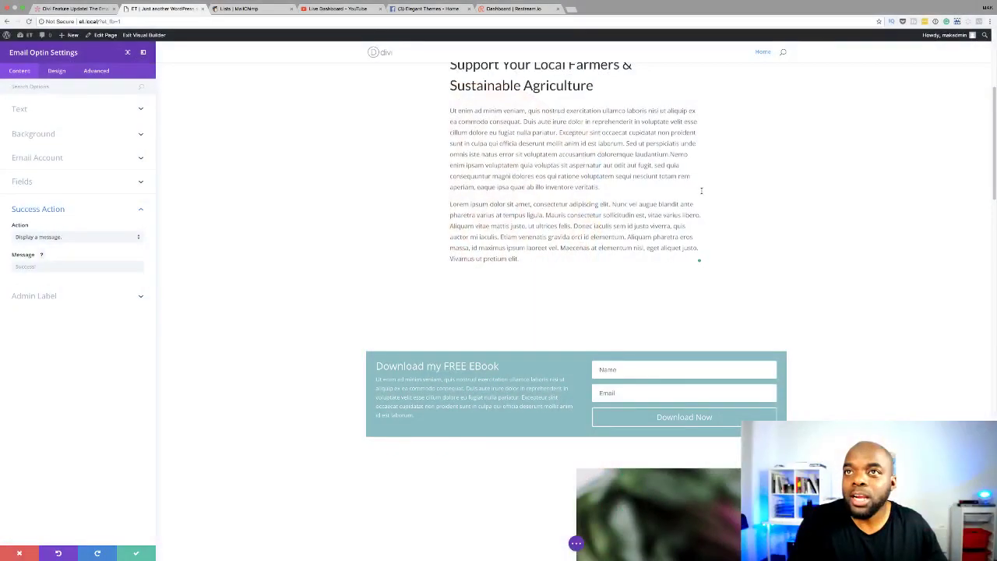
Step: Keep the builder open with its unsaved changes, load et.local in the MailChimp browser tab and open the WordPress dashboard there
{"action": "left_click", "coordinate": [27, 36]}
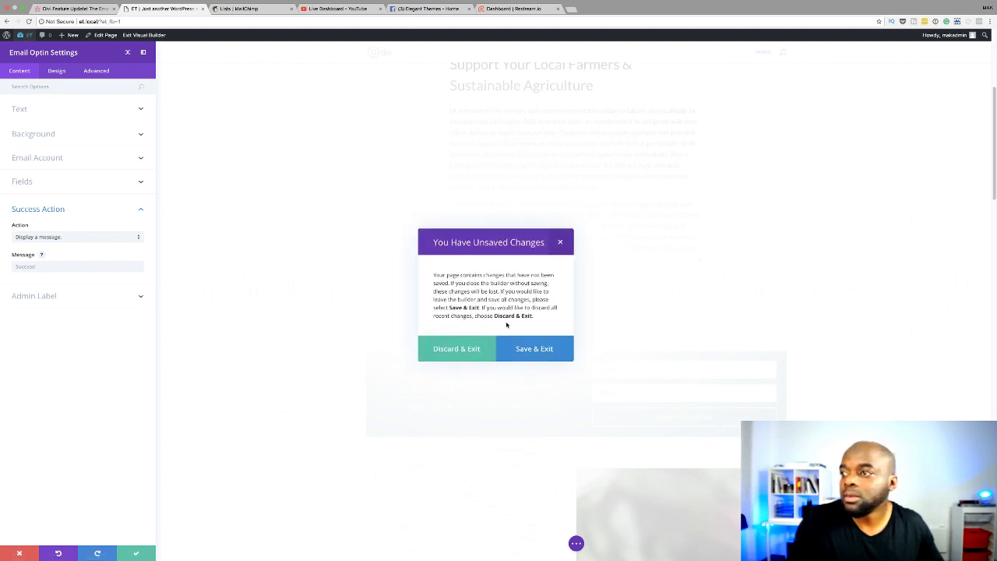
{"action": "left_click", "coordinate": [561, 243]}
{"action": "left_click_drag", "start_coordinate": [100, 21], "coordinate": [78, 21]}
{"action": "key", "text": "super+c"}
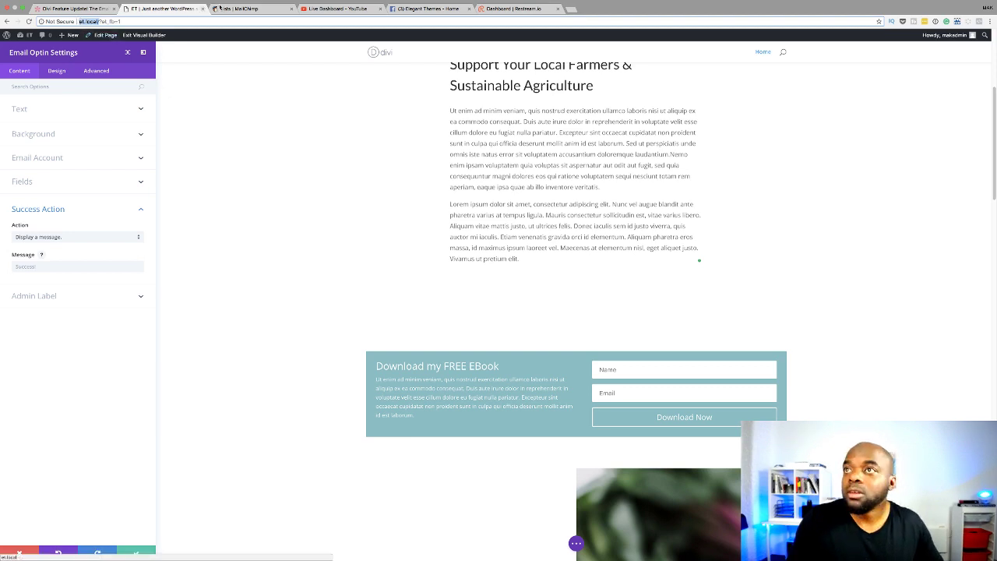
{"action": "left_click", "coordinate": [238, 9]}
{"action": "left_click", "coordinate": [230, 22]}
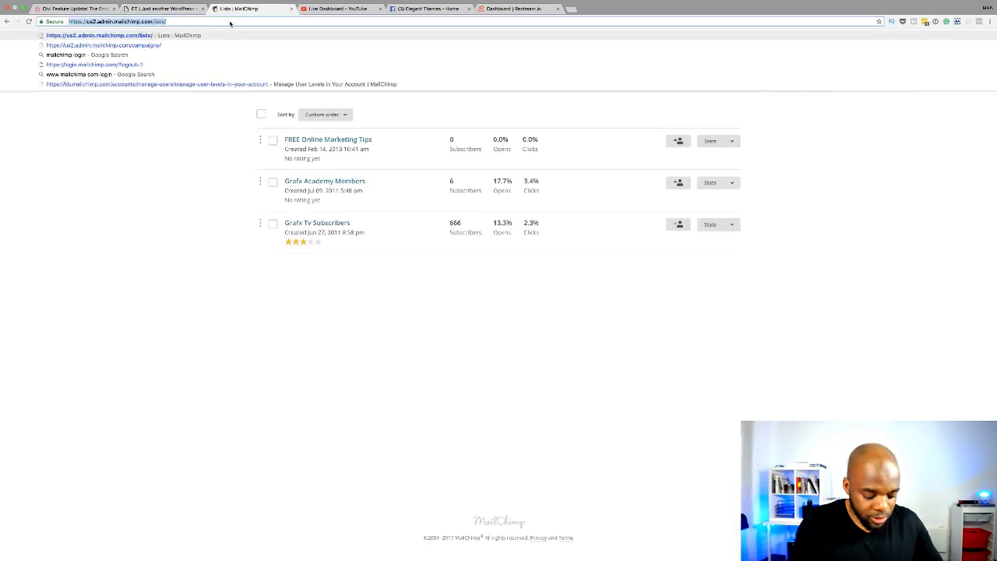
{"action": "type", "text": "et.local/"}
{"action": "key", "text": "Return"}
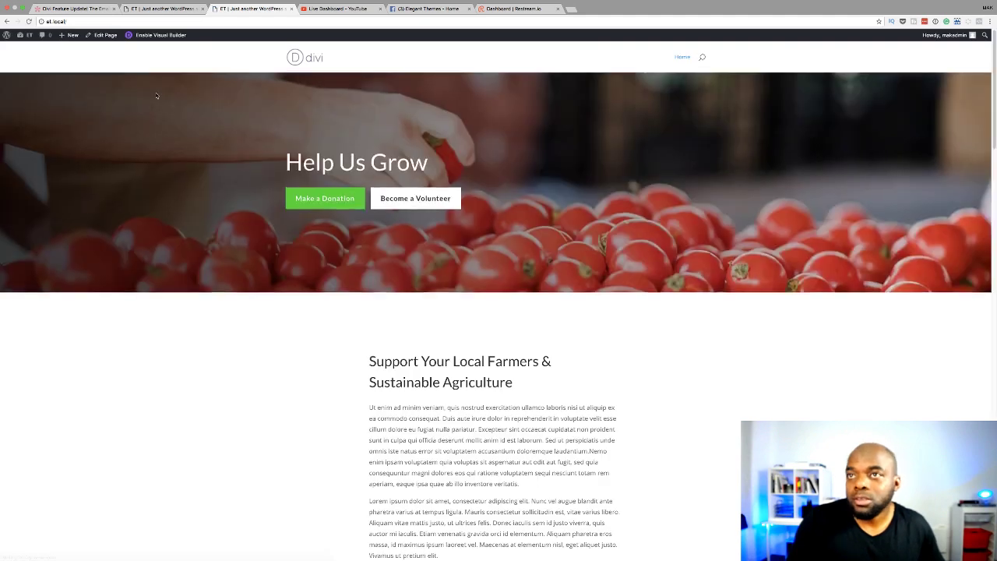
{"action": "left_click", "coordinate": [30, 49]}
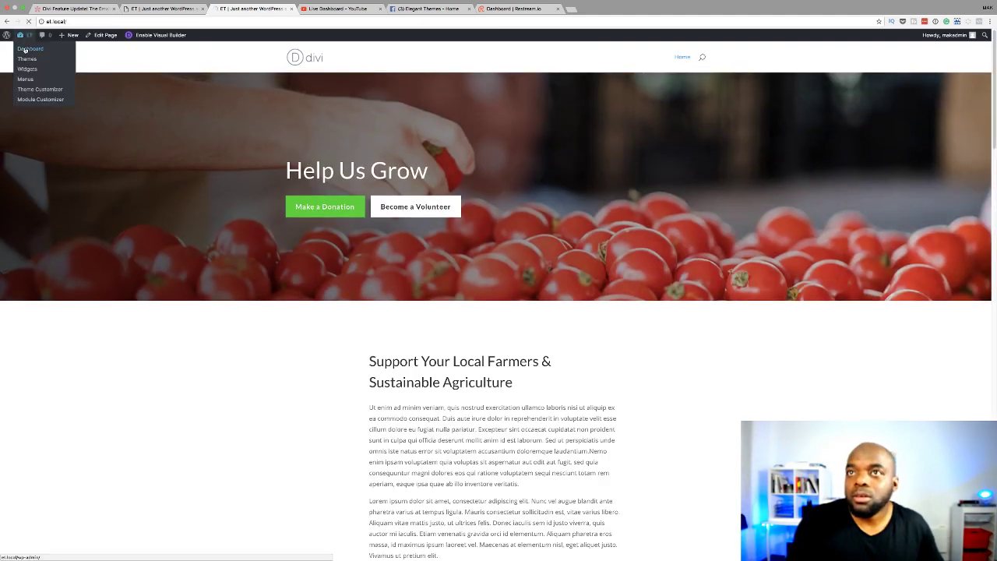
Step: Add a new page titled "Thank You" and open it with the Divi Visual Builder
{"action": "mouse_move", "coordinate": [30, 126]}
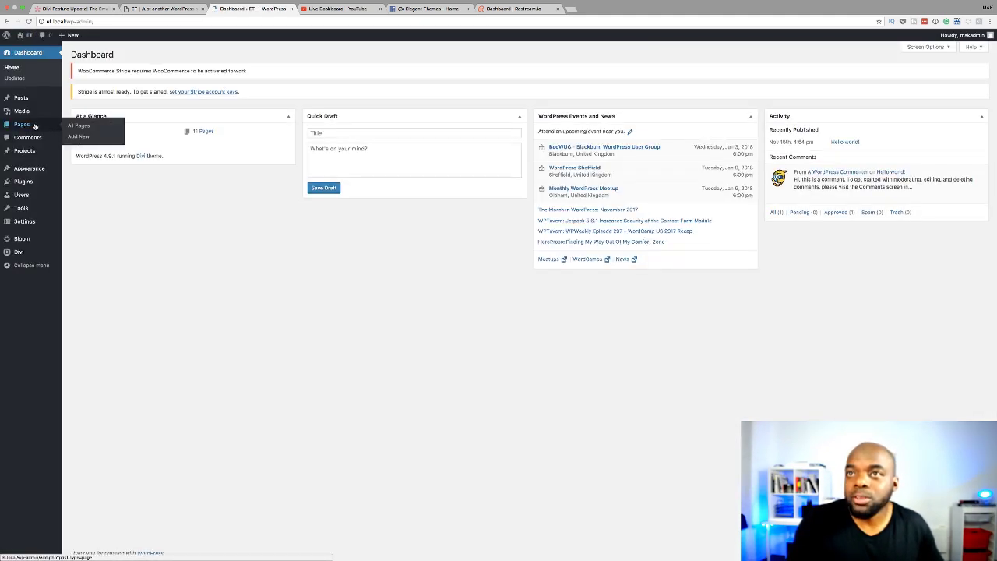
{"action": "left_click", "coordinate": [78, 137]}
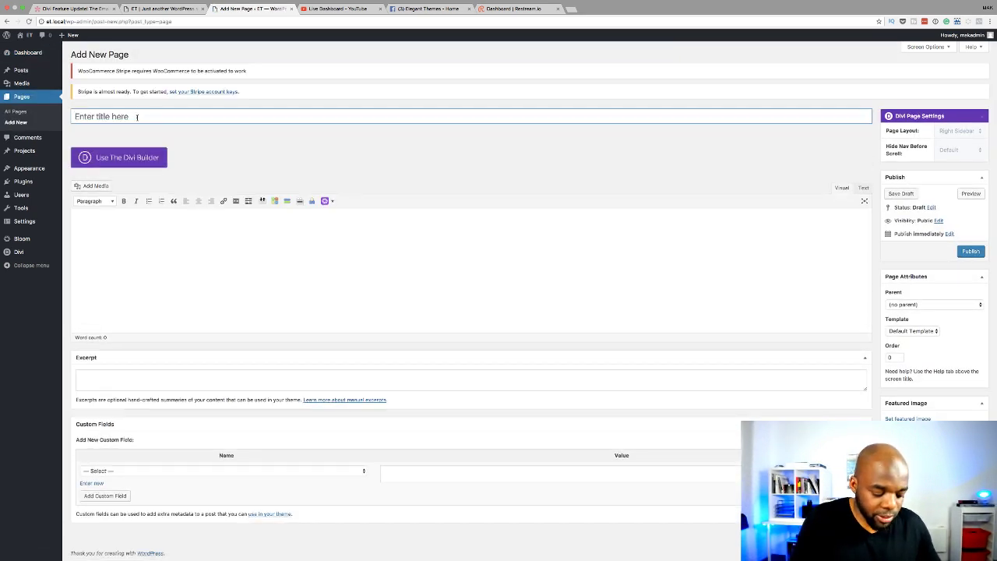
{"action": "type", "text": "Thank"}
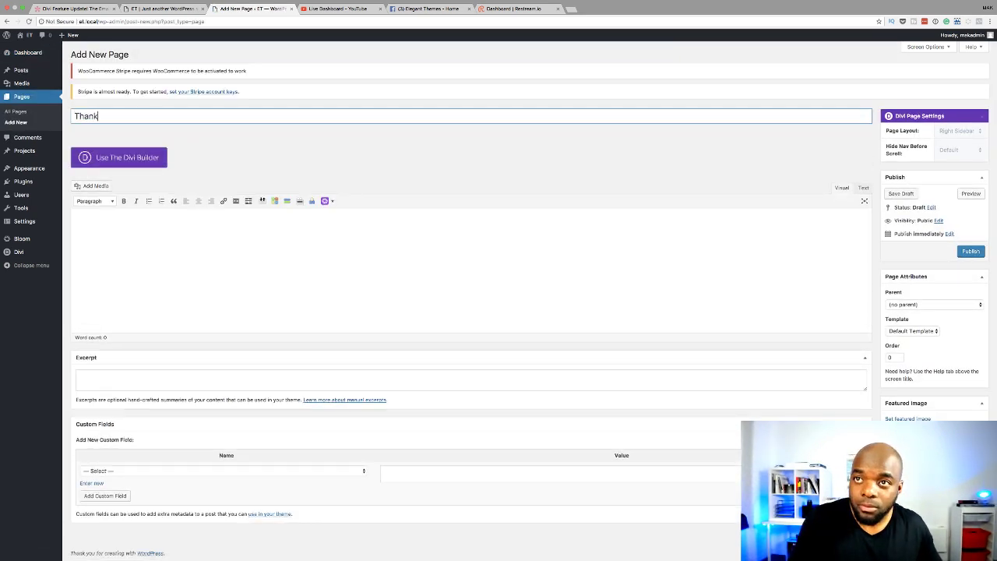
{"action": "type", "text": " You"}
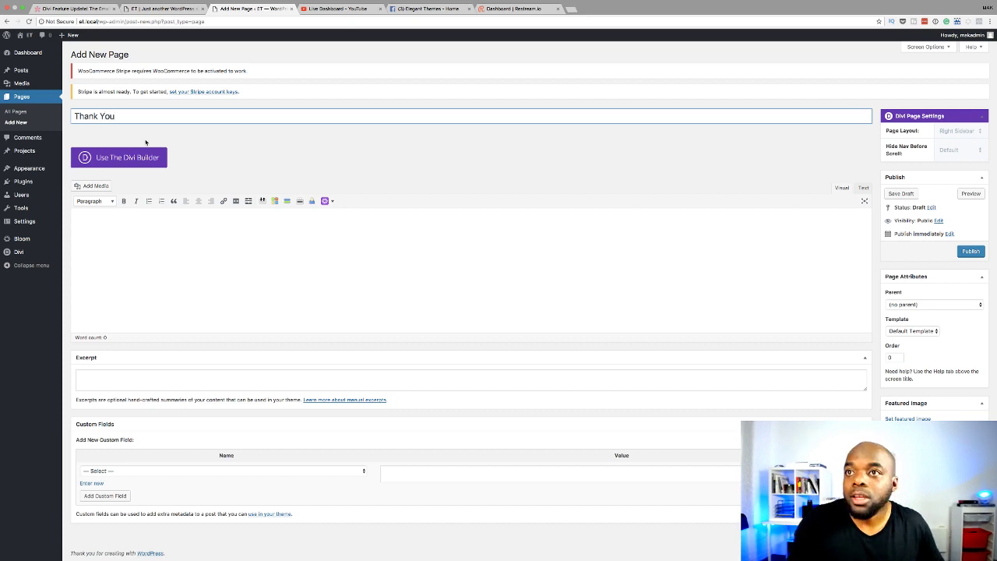
{"action": "left_click", "coordinate": [129, 158]}
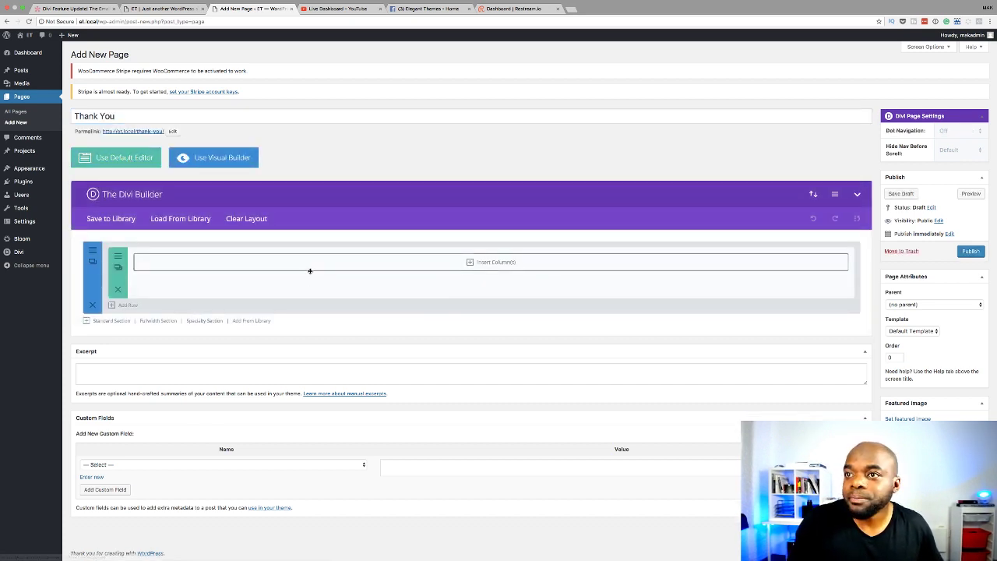
{"action": "left_click", "coordinate": [228, 159]}
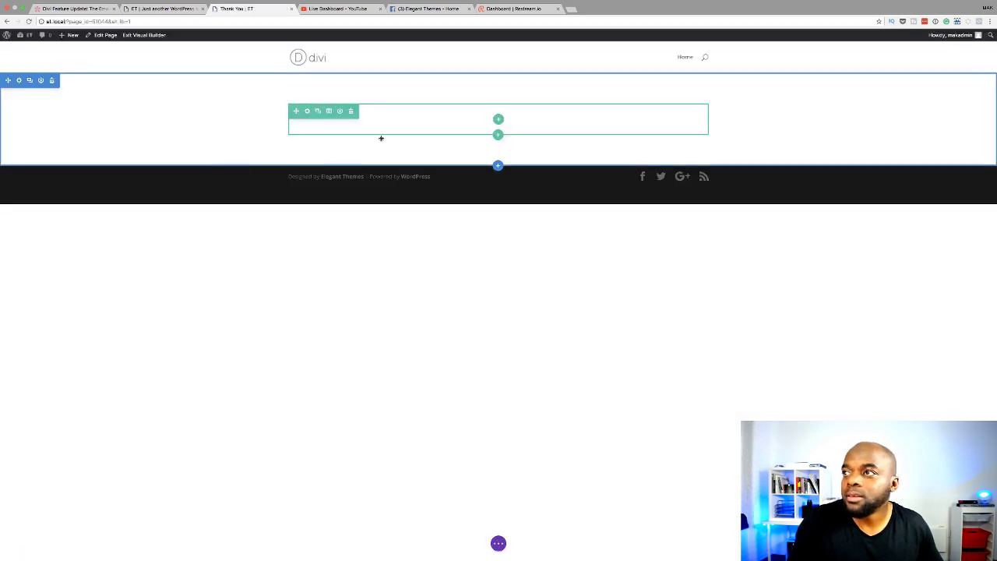
Step: Choose a column layout for the Thank You page's empty row and insert a Text module in it
{"action": "left_click", "coordinate": [498, 123]}
{"action": "left_click", "coordinate": [447, 167]}
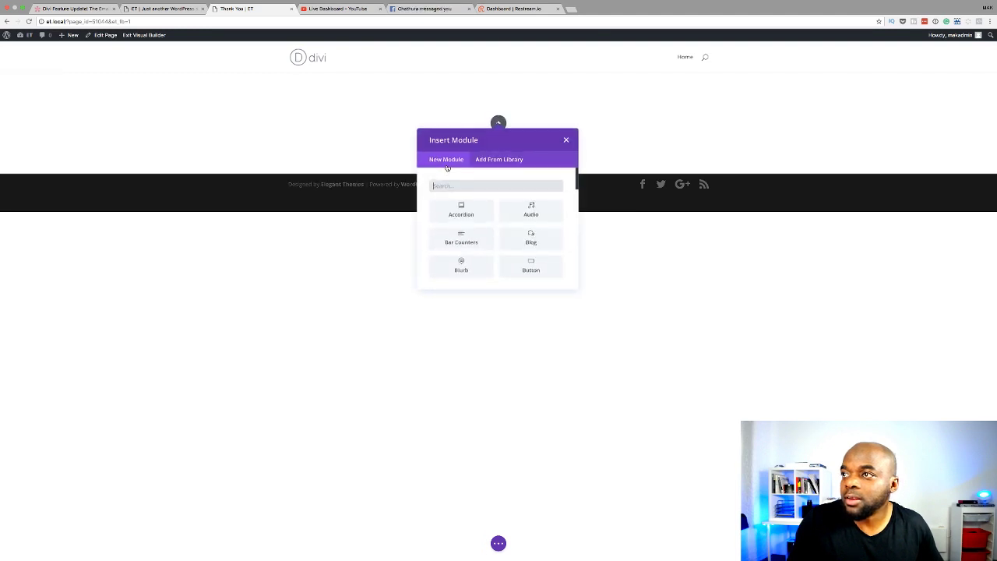
{"action": "type", "text": "te"}
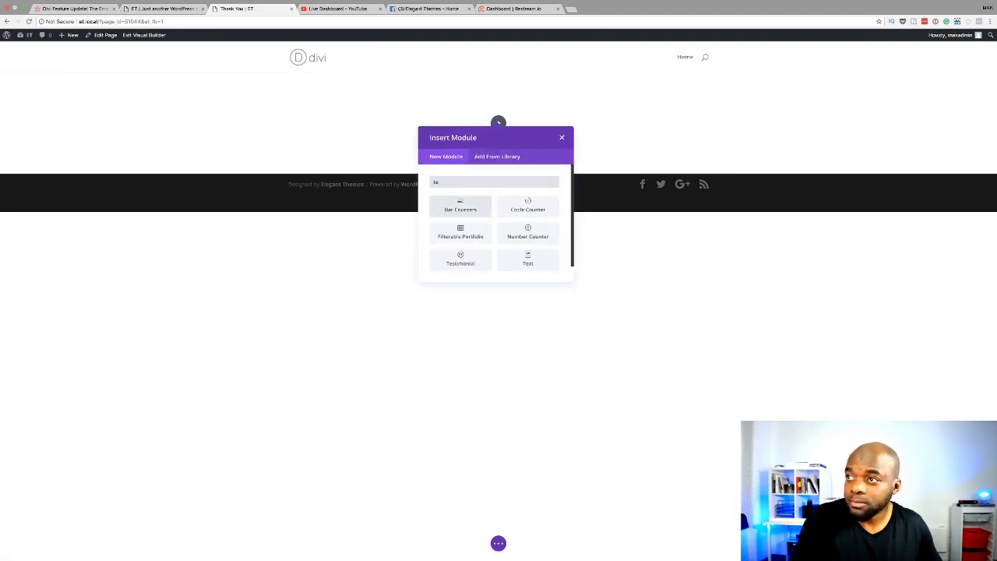
{"action": "type", "text": "x"}
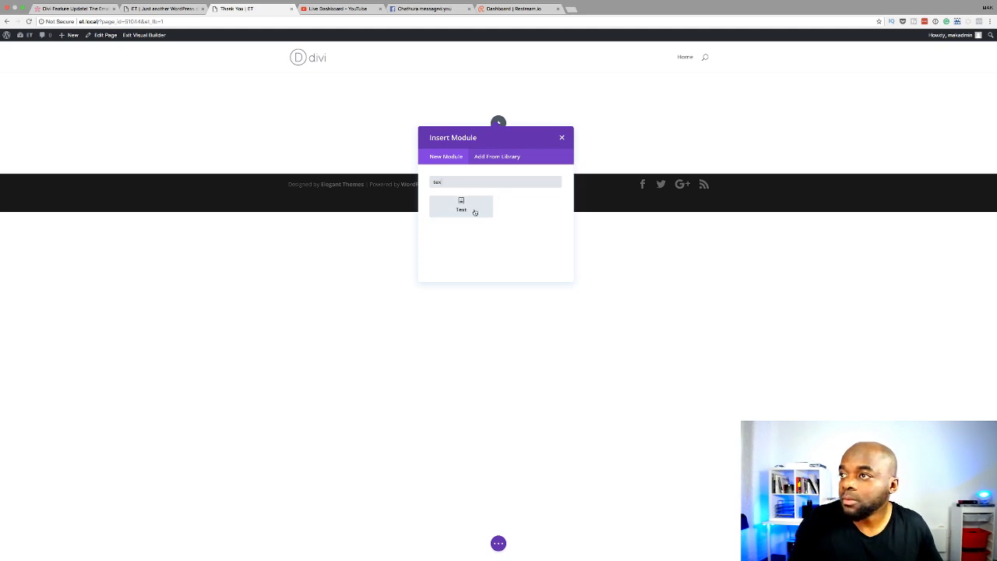
{"action": "left_click", "coordinate": [475, 211]}
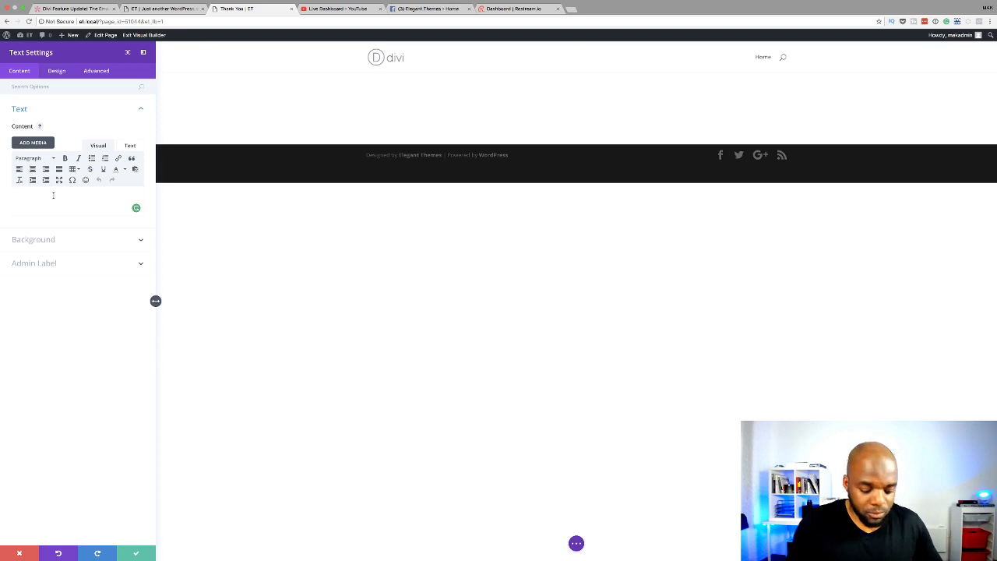
{"action": "key", "text": "super+v"}
{"action": "key", "text": "super+a"}
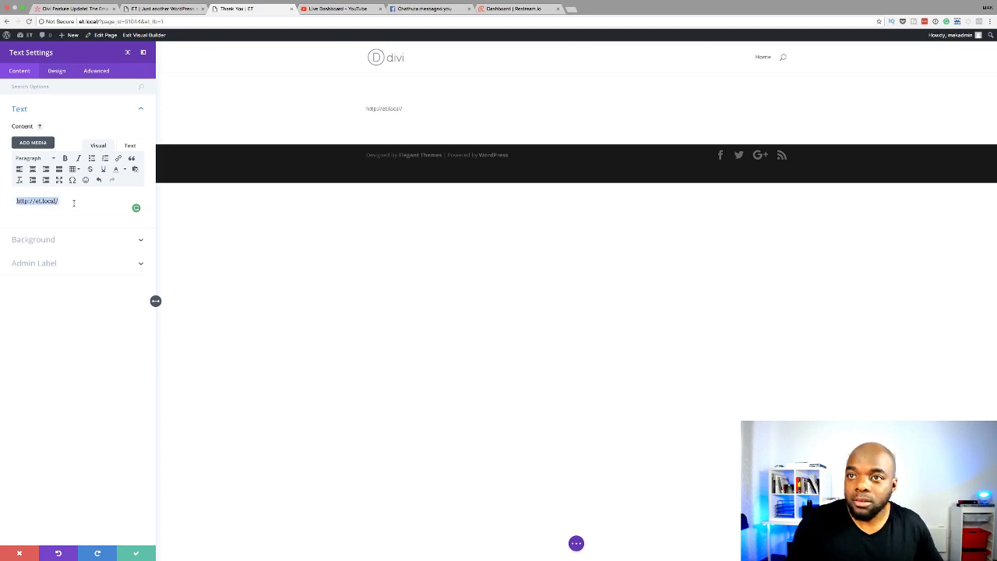
{"action": "key", "text": "BackSpace"}
Step: Replace the Text module's placeholder content with "Thank You For Subscribing..."
{"action": "type", "text": "Th"}
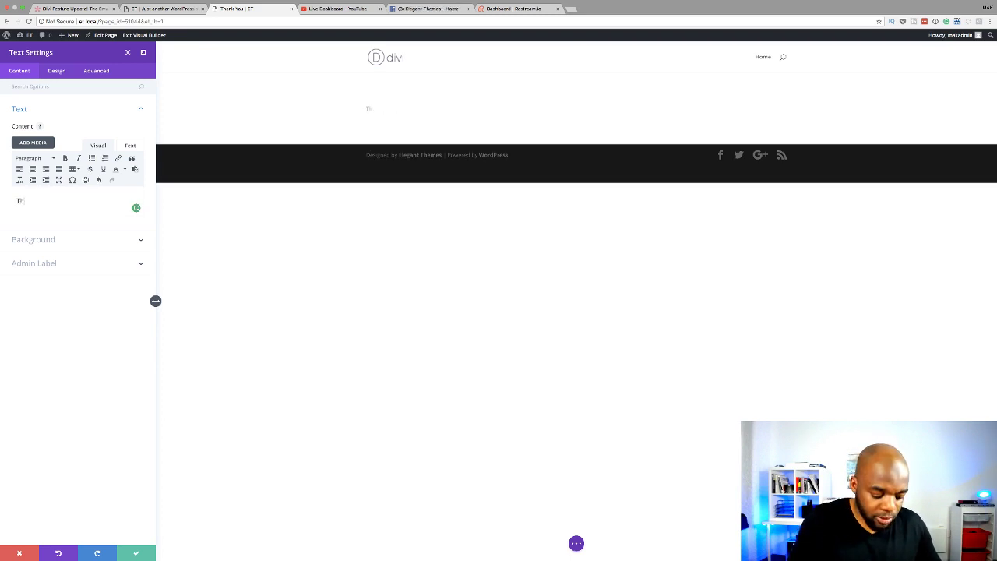
{"action": "type", "text": "ank "}
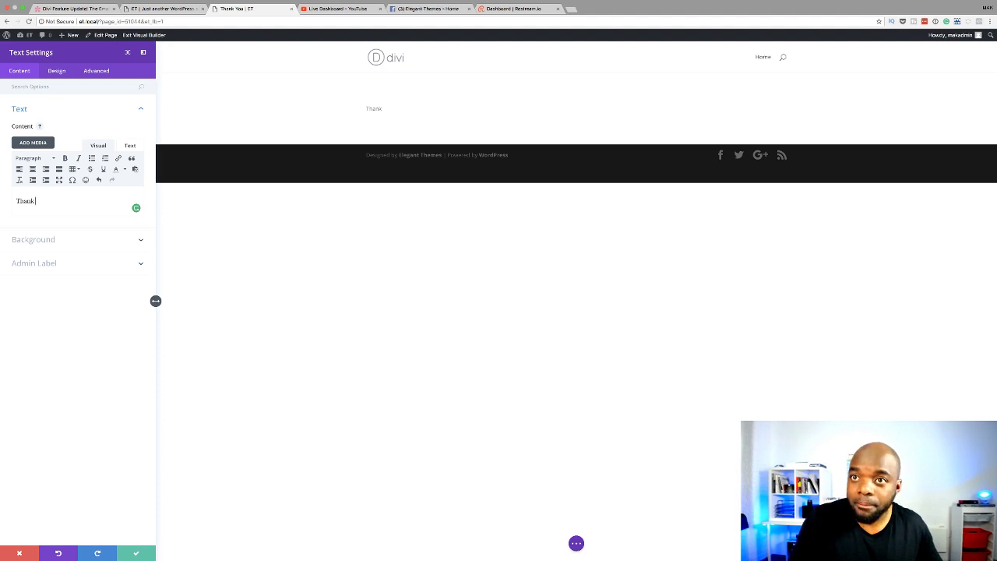
{"action": "type", "text": "You"}
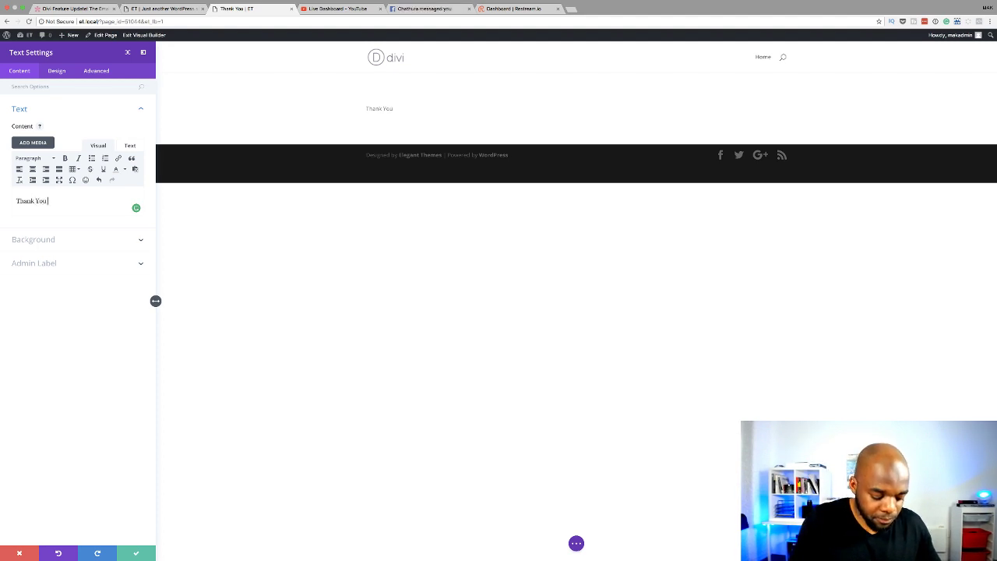
{"action": "type", "text": " For Sub"}
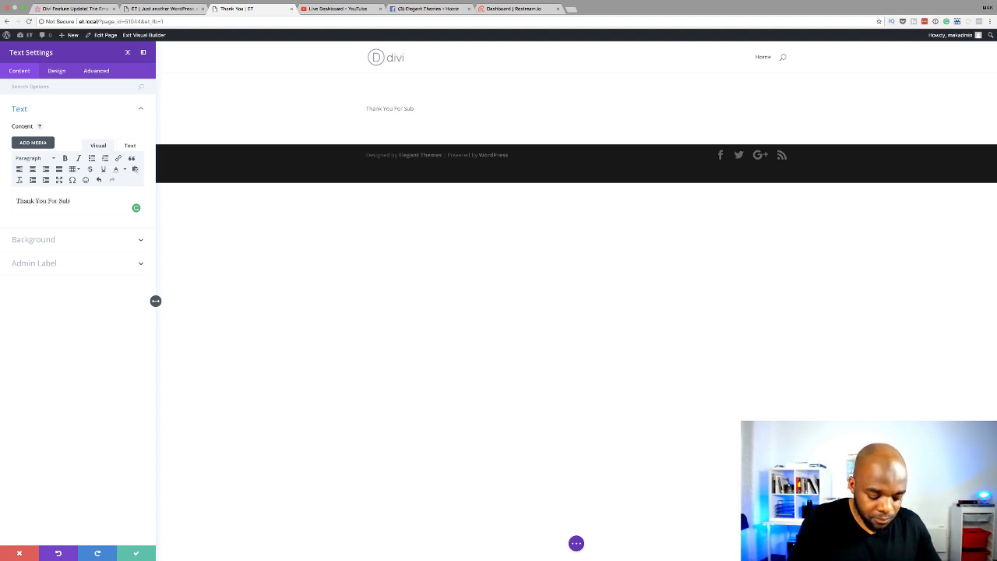
{"action": "type", "text": "scribing..."}
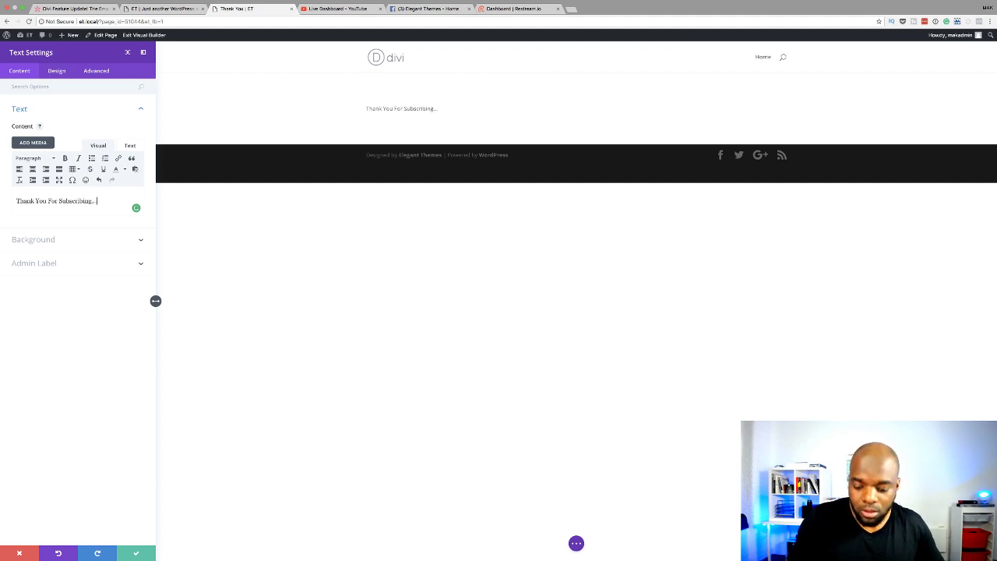
Step: Add a second paragraph reading "Here is the link to download the ebook." below the thank-you line
{"action": "key", "text": "Return"}
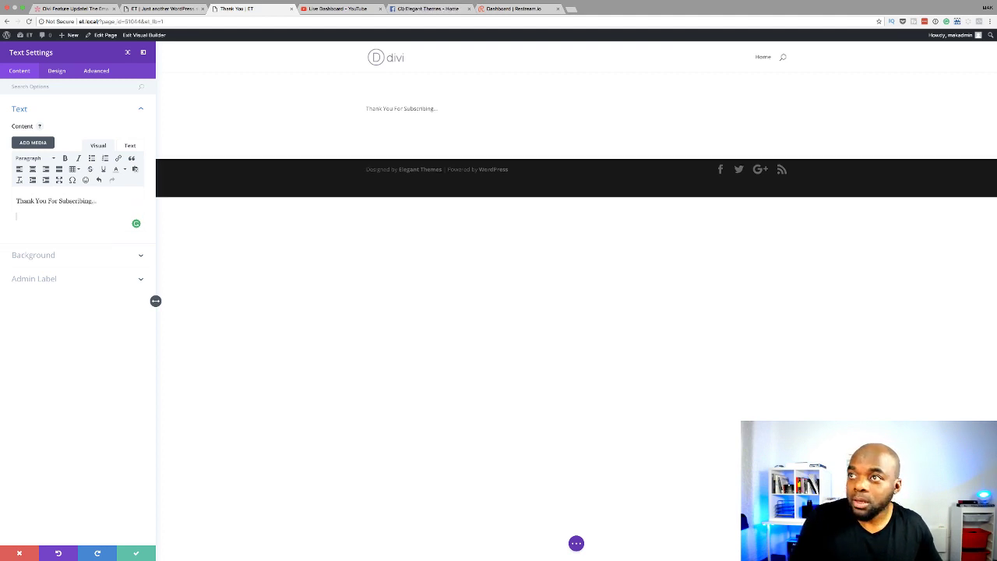
{"action": "type", "text": "Hel"}
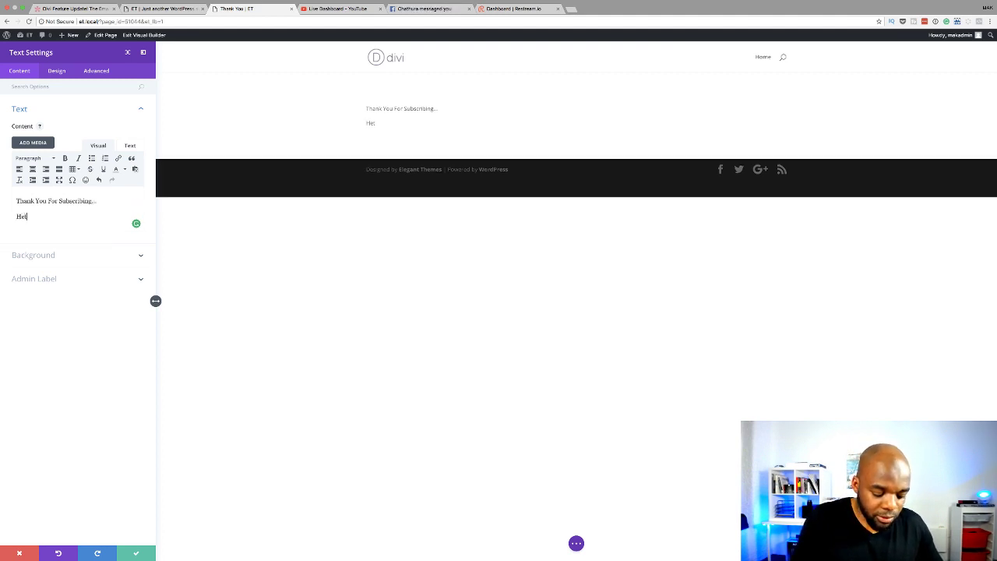
{"action": "type", "text": "re is t"}
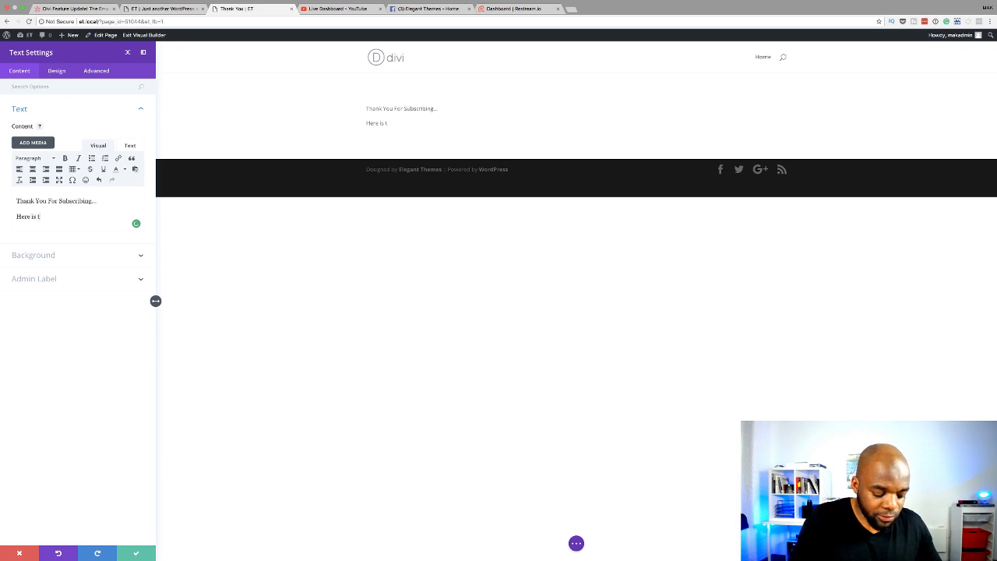
{"action": "type", "text": "he link to do"}
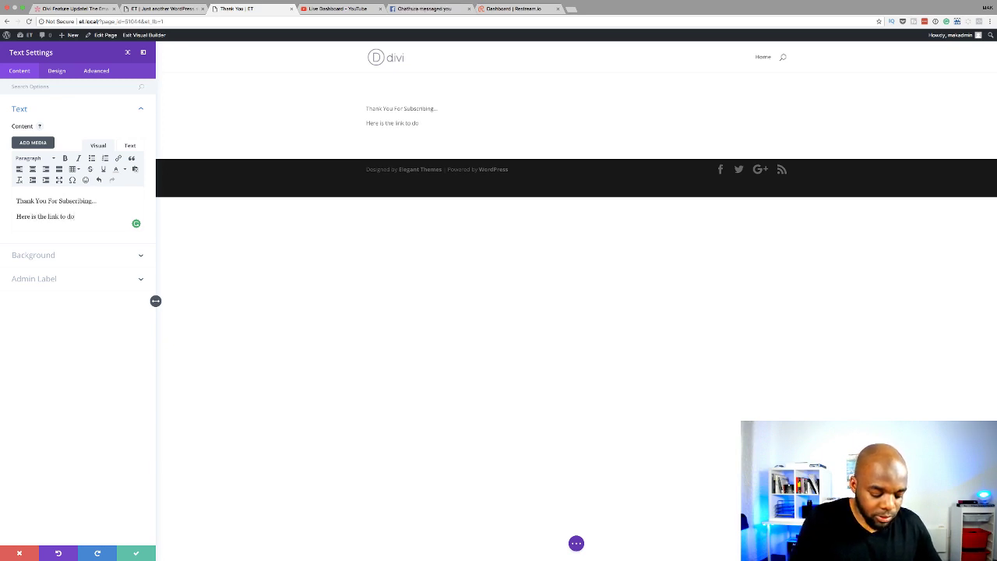
{"action": "type", "text": "w"}
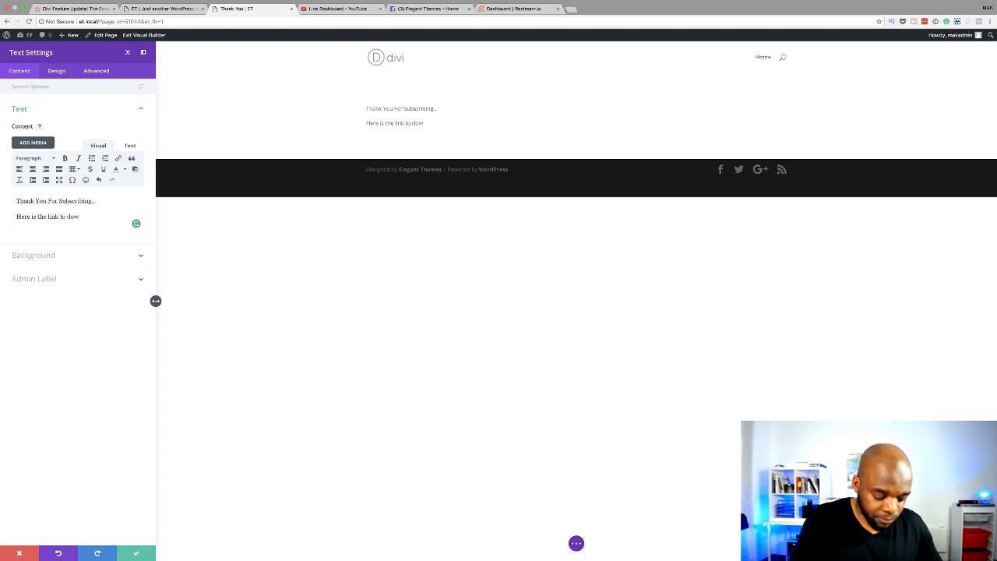
{"action": "type", "text": "nload th"}
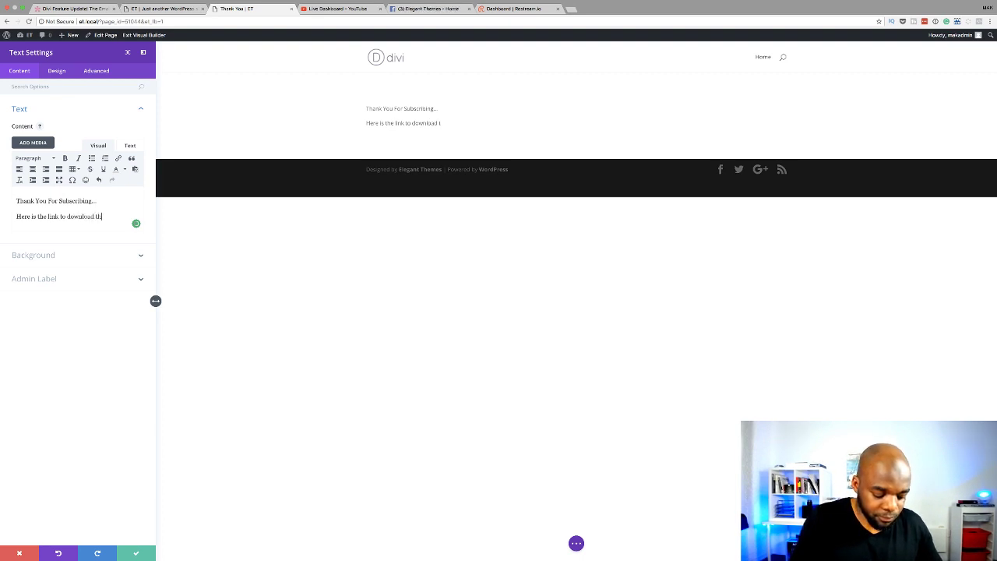
{"action": "type", "text": "e ebook."}
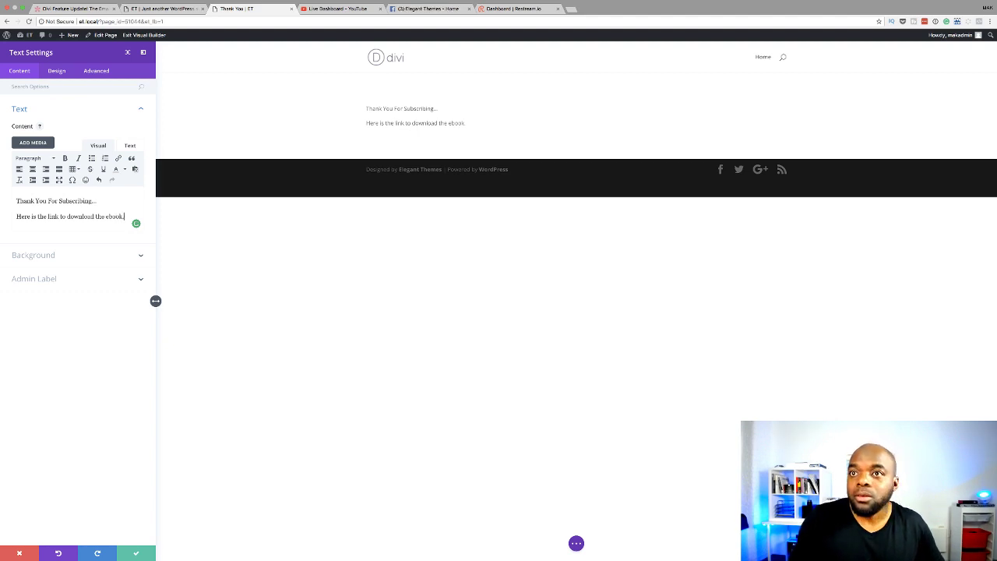
Step: Format the "Thank You For Subscribing..." line as Heading 1
{"action": "left_click_drag", "start_coordinate": [97, 201], "coordinate": [15, 201]}
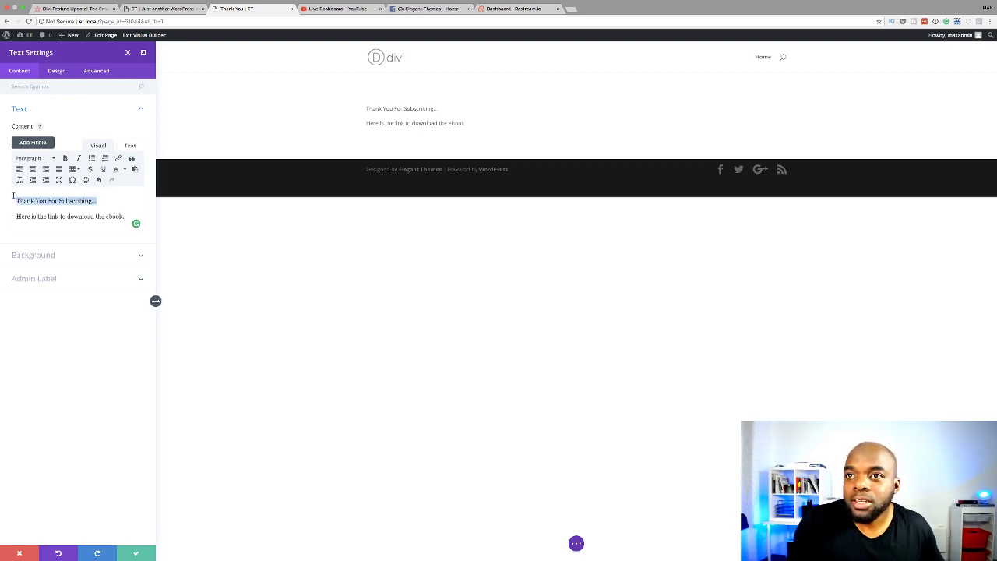
{"action": "left_click", "coordinate": [52, 159]}
{"action": "left_click", "coordinate": [53, 187]}
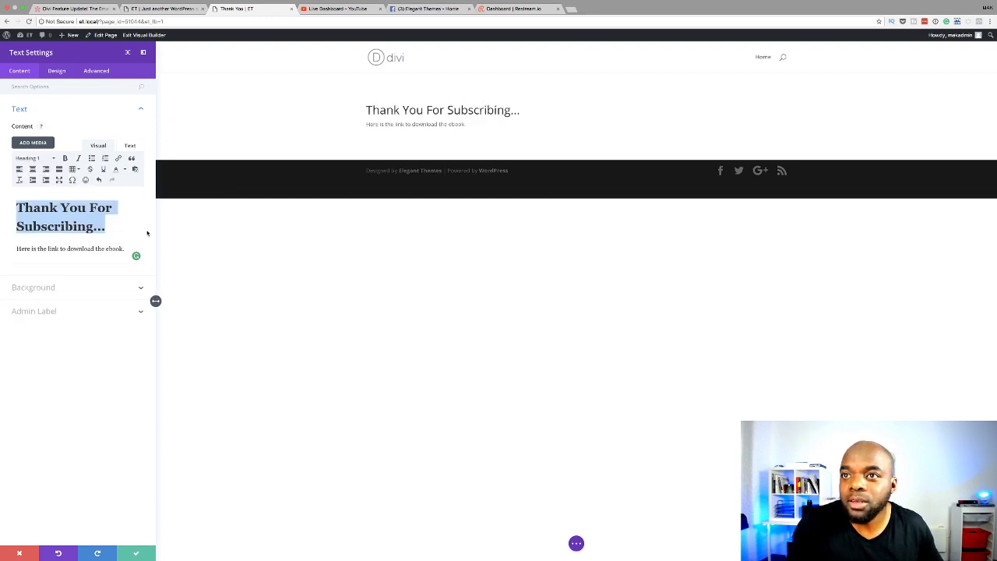
Step: Style the module's H1 heading text with centre alignment and uppercase lettering, keeping the default font
{"action": "left_click", "coordinate": [58, 71]}
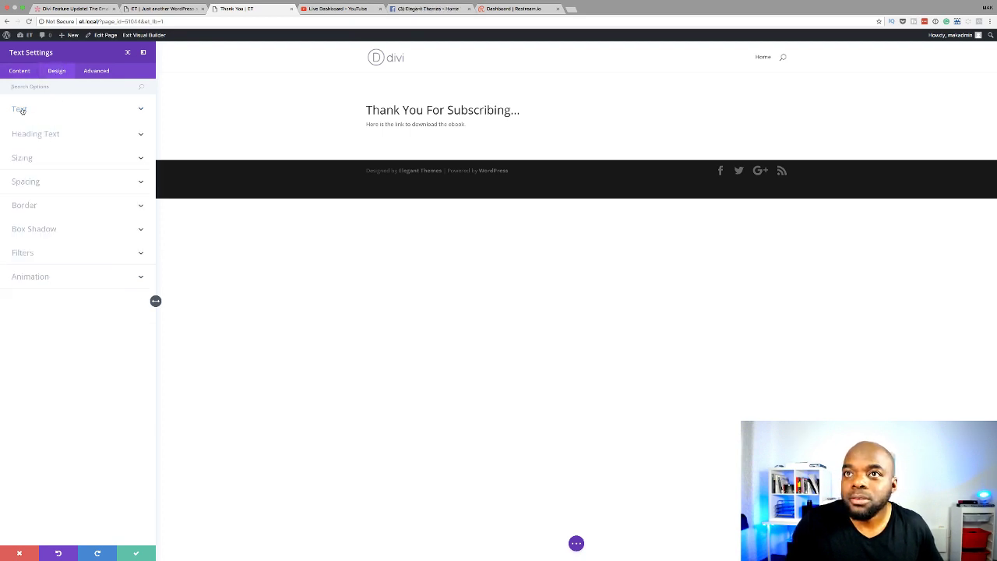
{"action": "left_click", "coordinate": [39, 134]}
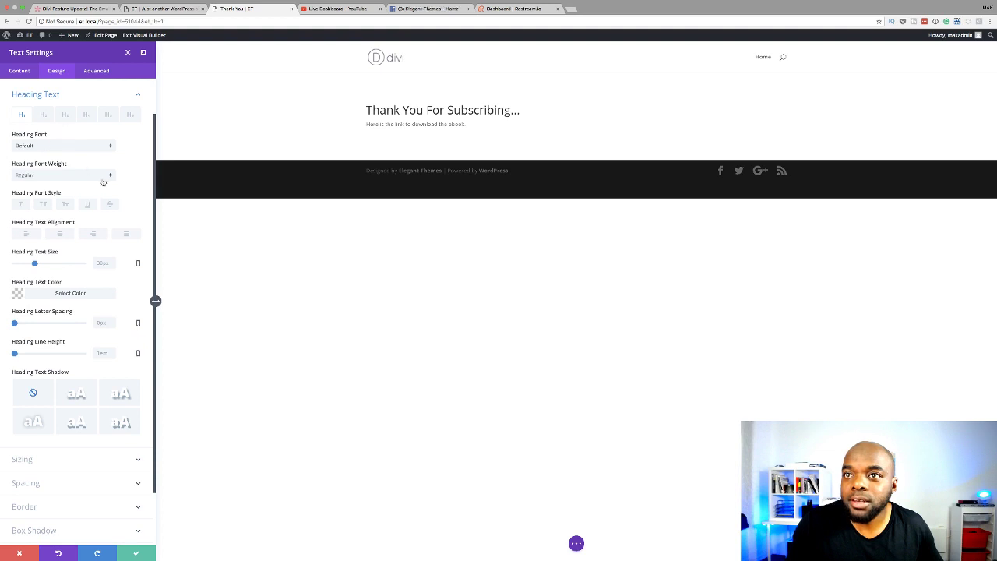
{"action": "left_click", "coordinate": [60, 233]}
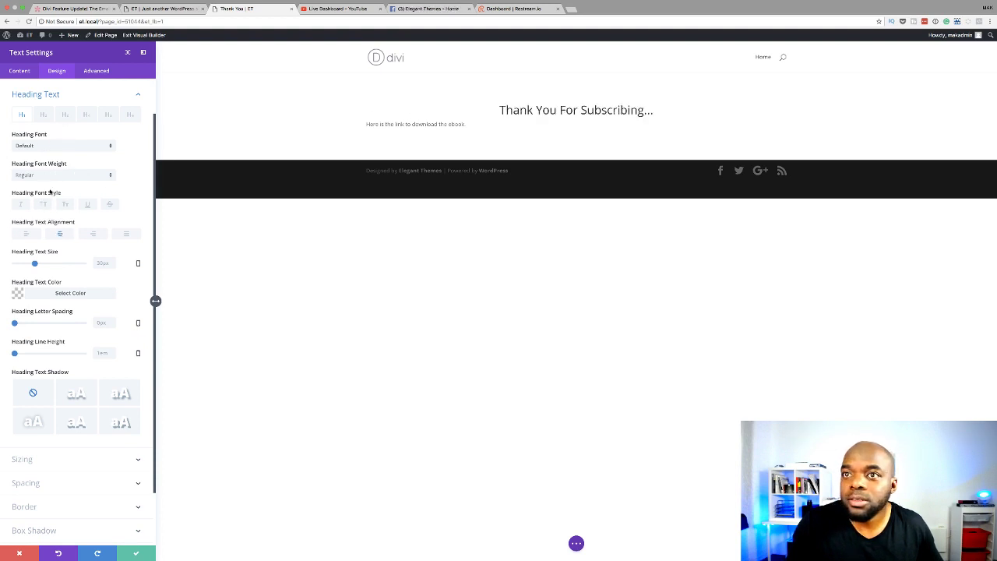
{"action": "left_click", "coordinate": [43, 204]}
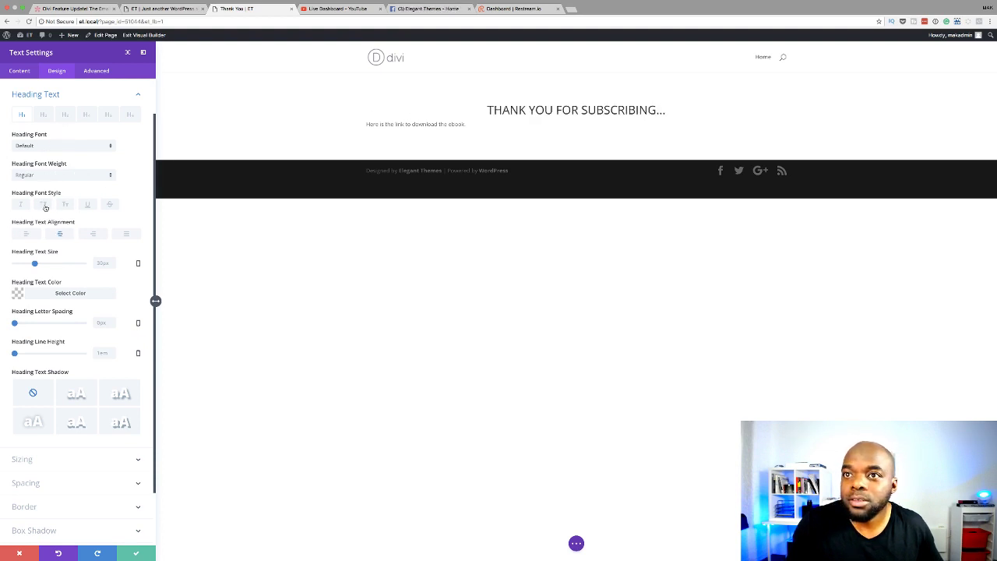
{"action": "left_click", "coordinate": [48, 147]}
{"action": "left_click", "coordinate": [120, 175]}
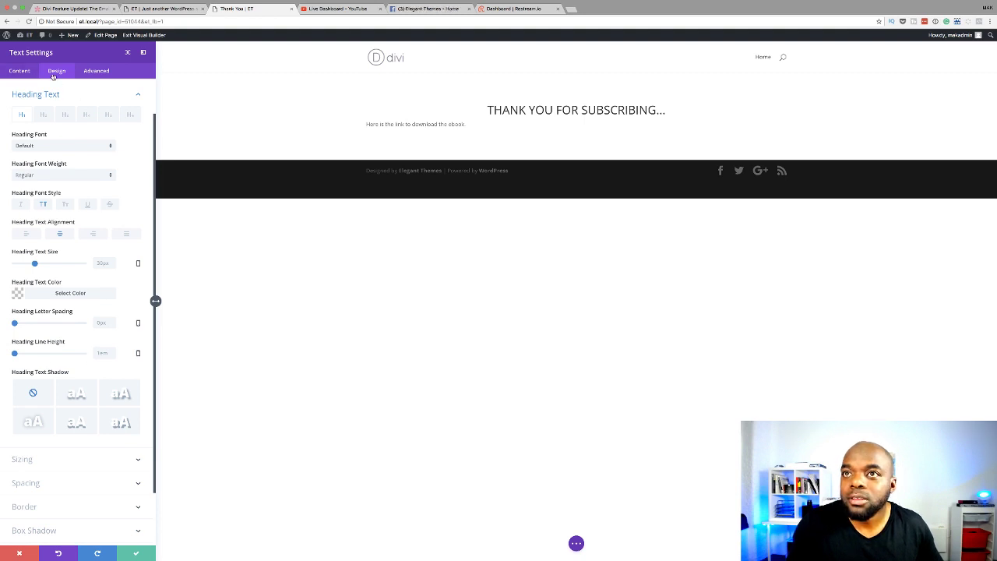
Step: Centre the module's body text, set its text size to 19px and increase its line height
{"action": "scroll", "coordinate": [67, 345], "scroll_direction": "down", "scroll_amount": 3}
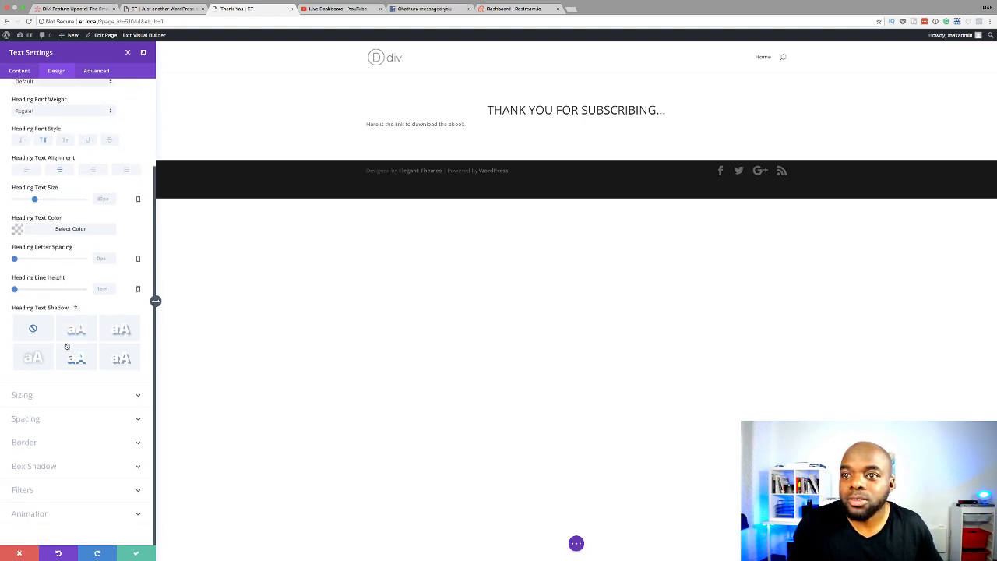
{"action": "scroll", "coordinate": [67, 346], "scroll_direction": "up", "scroll_amount": 3}
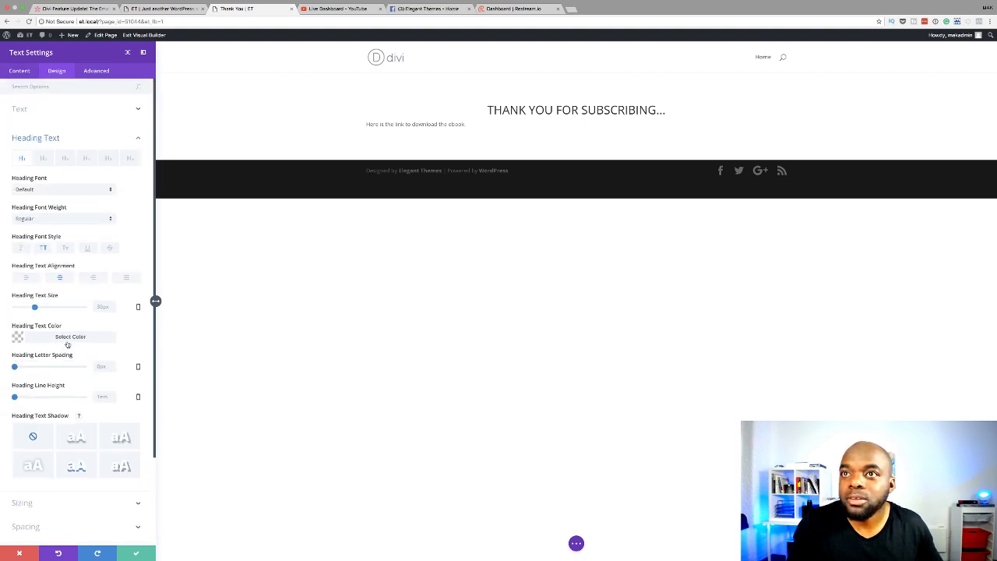
{"action": "left_click", "coordinate": [96, 113]}
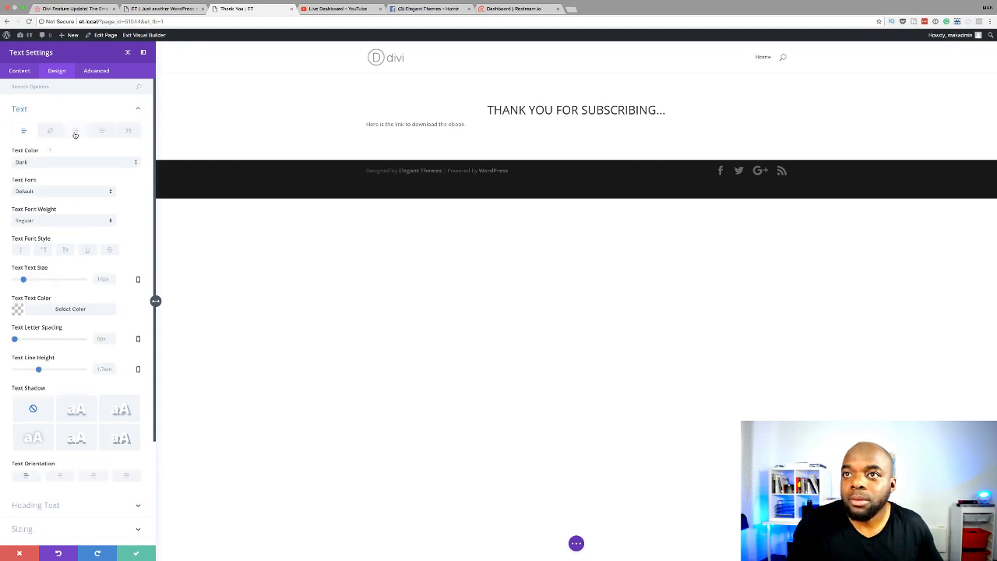
{"action": "left_click", "coordinate": [59, 475]}
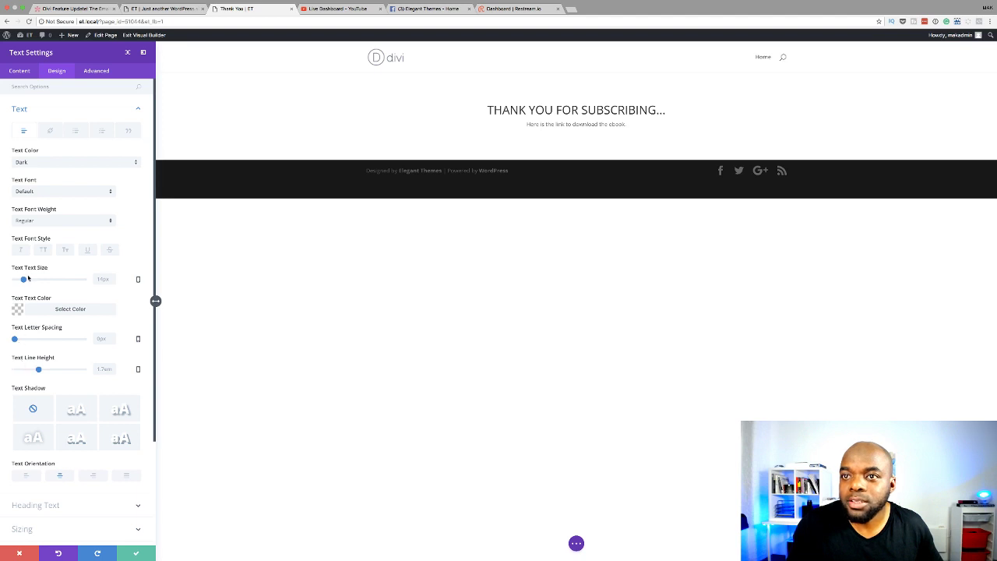
{"action": "left_click_drag", "start_coordinate": [23, 280], "coordinate": [27, 281]}
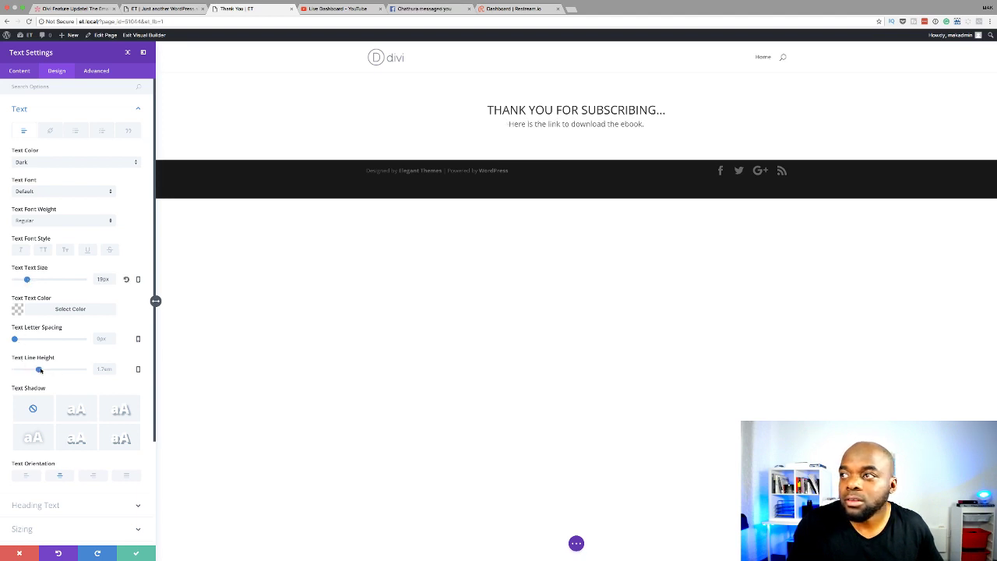
{"action": "left_click_drag", "start_coordinate": [39, 369], "coordinate": [73, 370]}
Step: Turn the words "link to download" in the second paragraph into a hyperlink with the placeholder URL "#"
{"action": "left_click", "coordinate": [22, 71]}
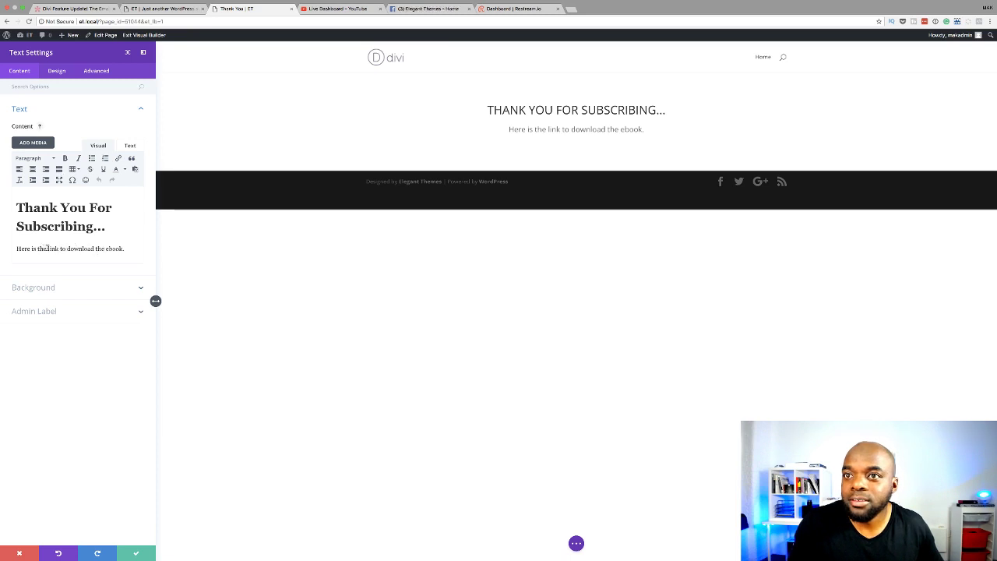
{"action": "left_click_drag", "start_coordinate": [48, 248], "coordinate": [86, 248]}
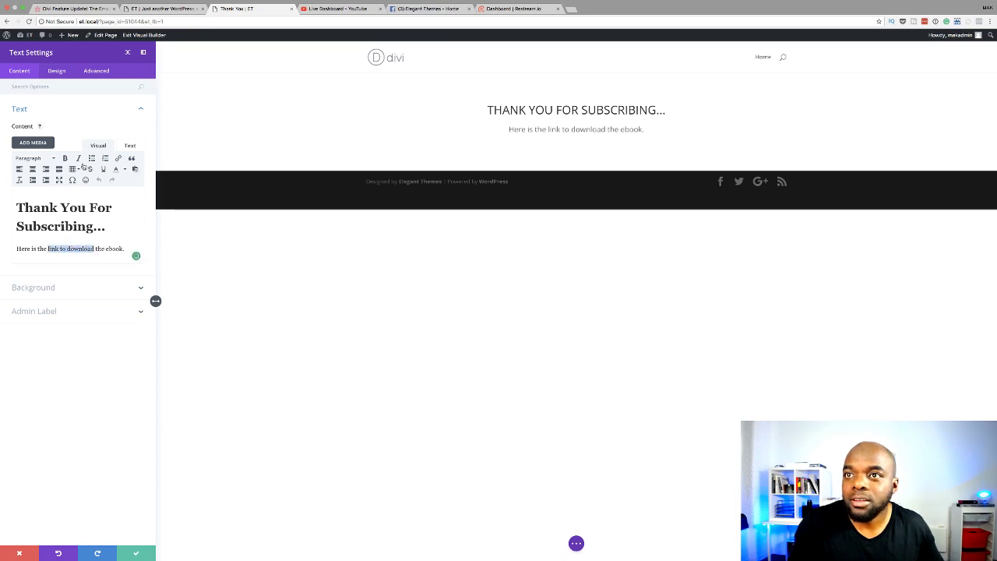
{"action": "left_click", "coordinate": [118, 159]}
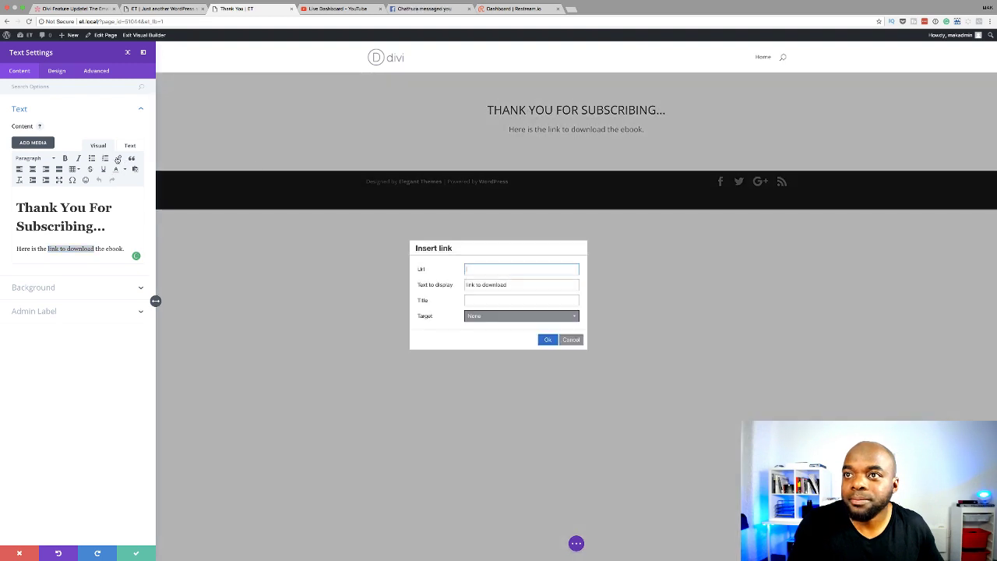
{"action": "left_click", "coordinate": [493, 268]}
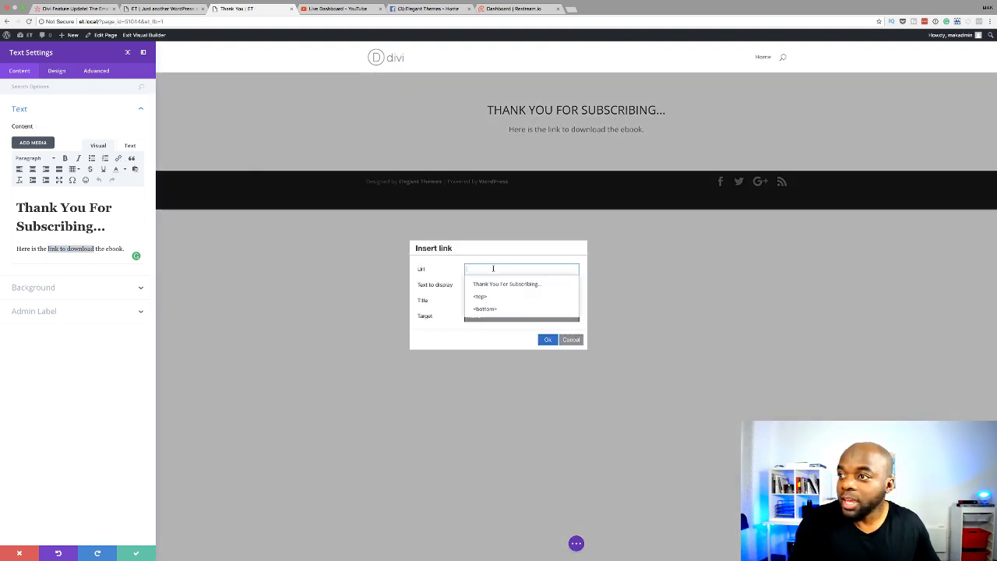
{"action": "type", "text": "g"}
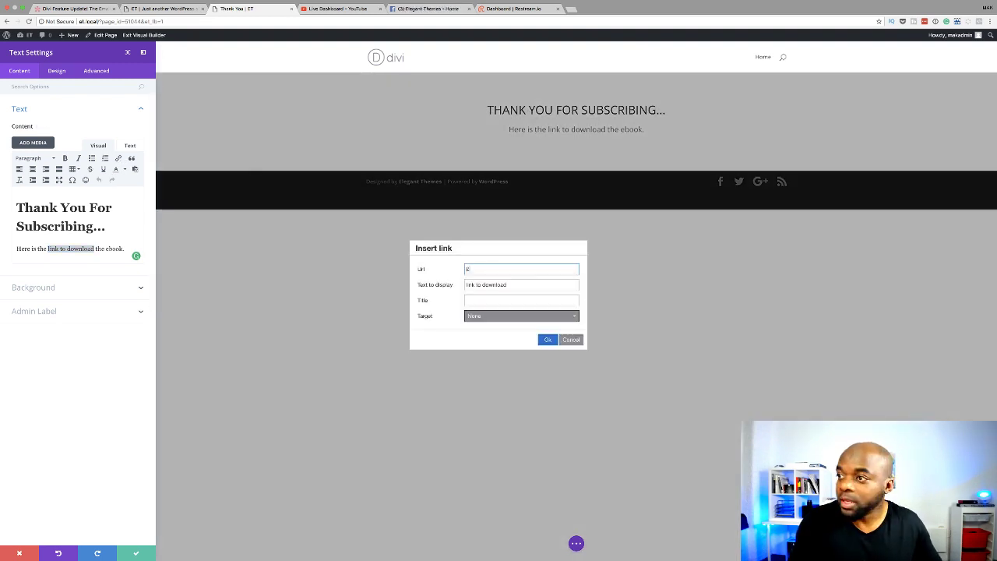
{"action": "key", "text": "BackSpace"}
{"action": "type", "text": "#"}
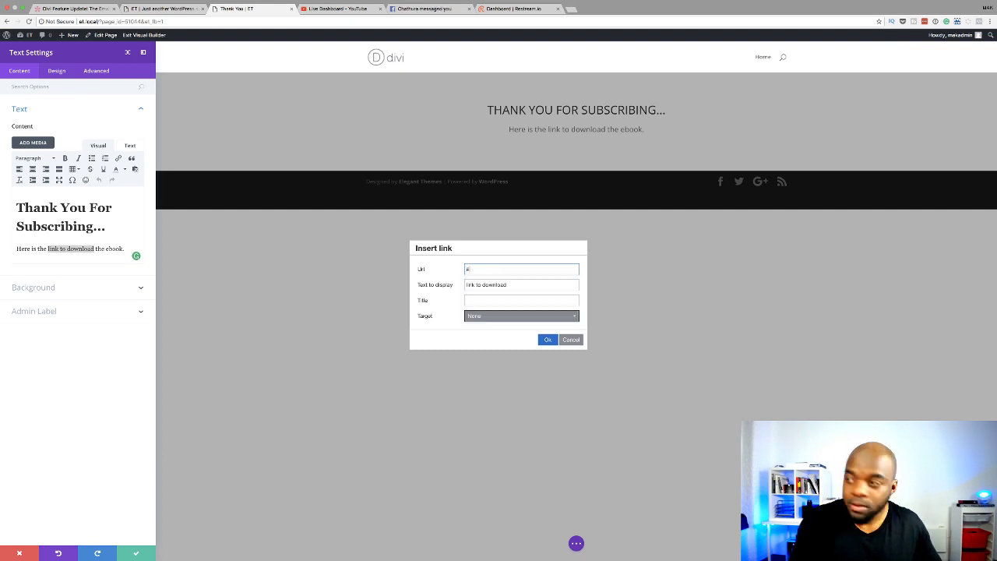
{"action": "left_click", "coordinate": [550, 341]}
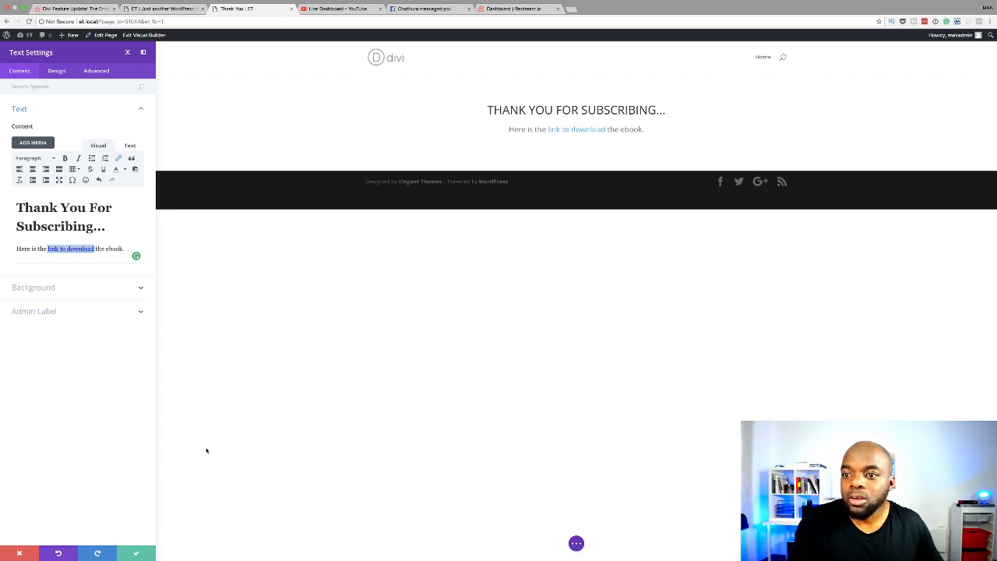
Step: Save the Text module's settings and exit the Visual Builder, saving the Thank You page's changes
{"action": "left_click", "coordinate": [135, 554]}
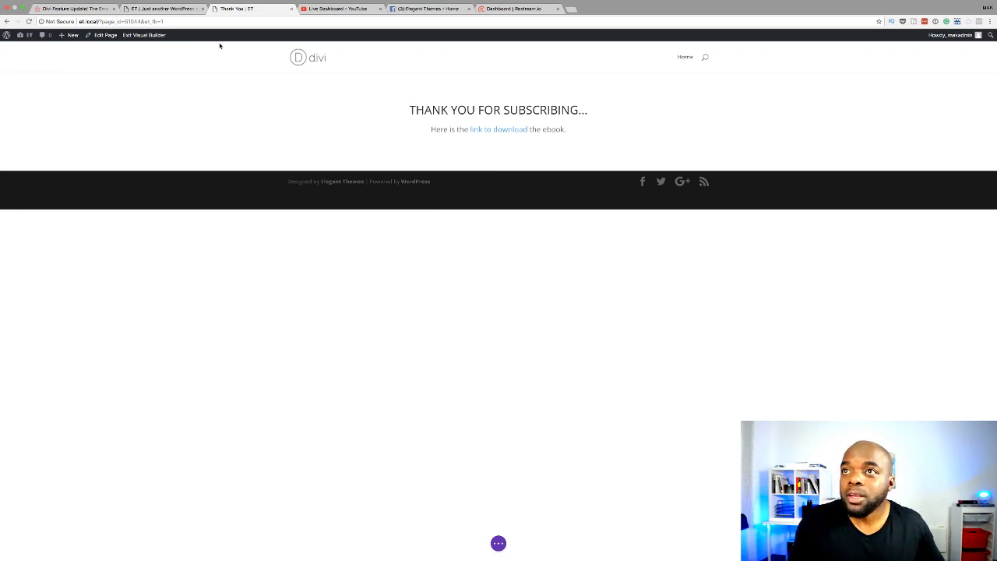
{"action": "left_click", "coordinate": [143, 36]}
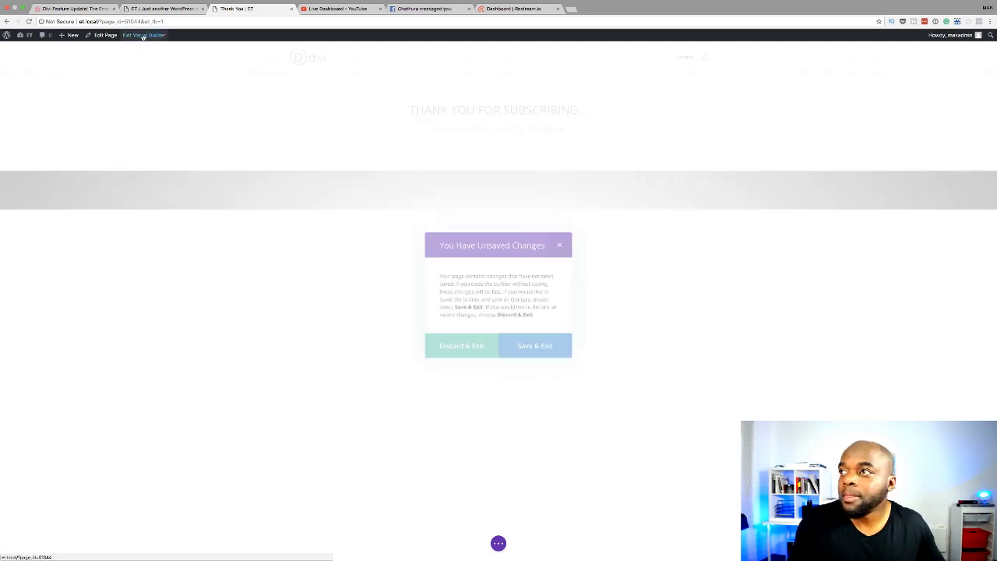
{"action": "left_click", "coordinate": [541, 351]}
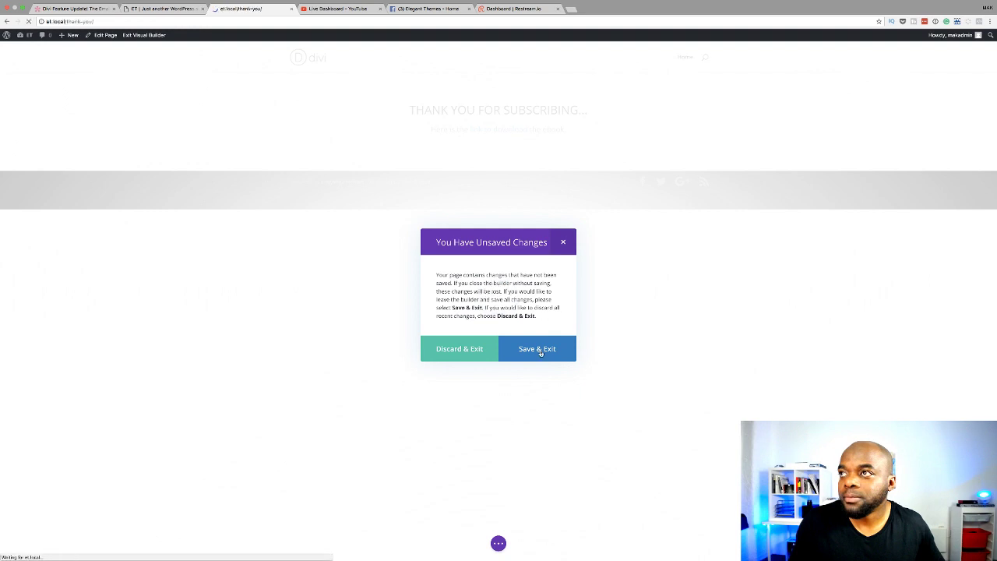
Step: Copy the published Thank You page's URL and return to the email opt-in form's Success Action settings
{"action": "left_click", "coordinate": [117, 22]}
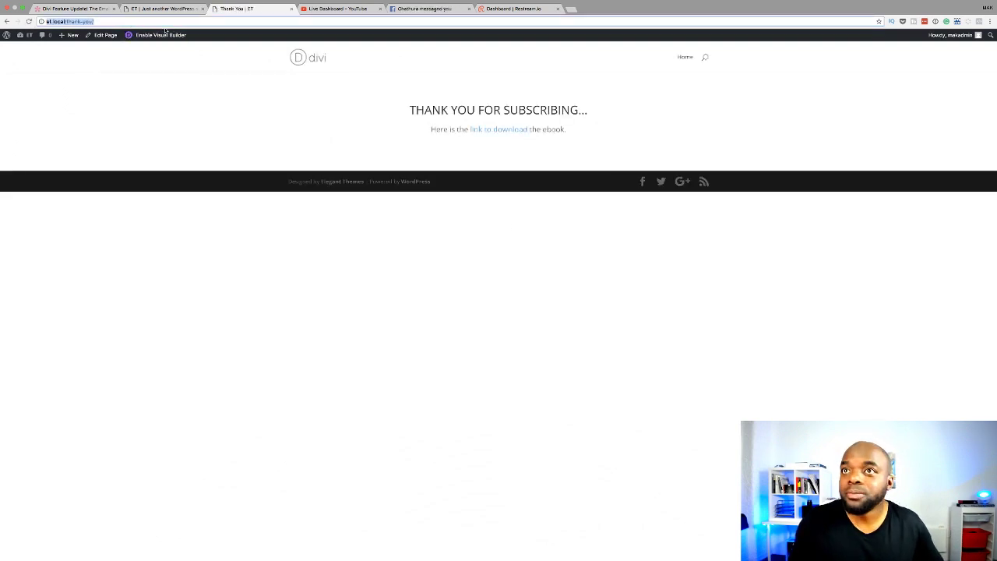
{"action": "left_click", "coordinate": [181, 11]}
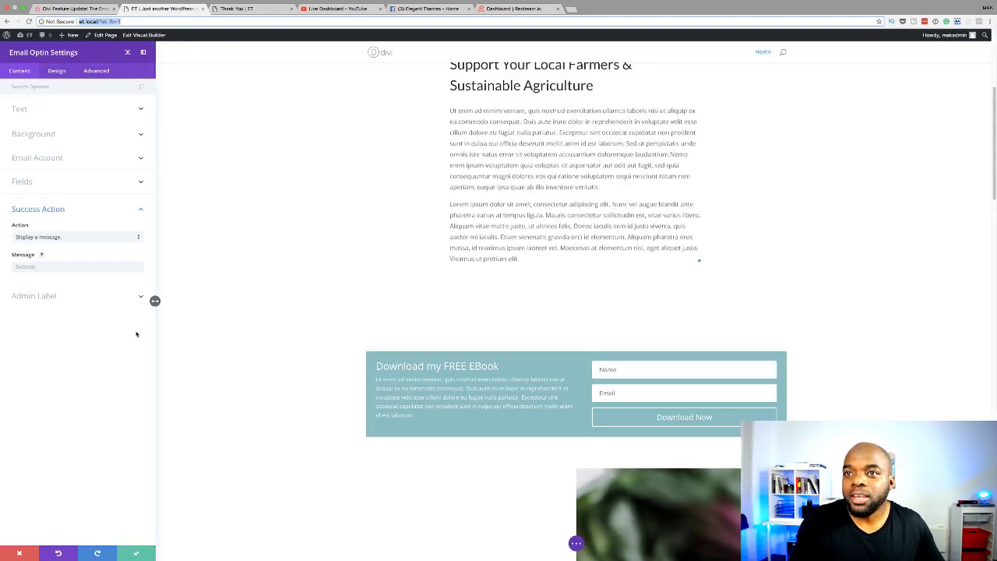